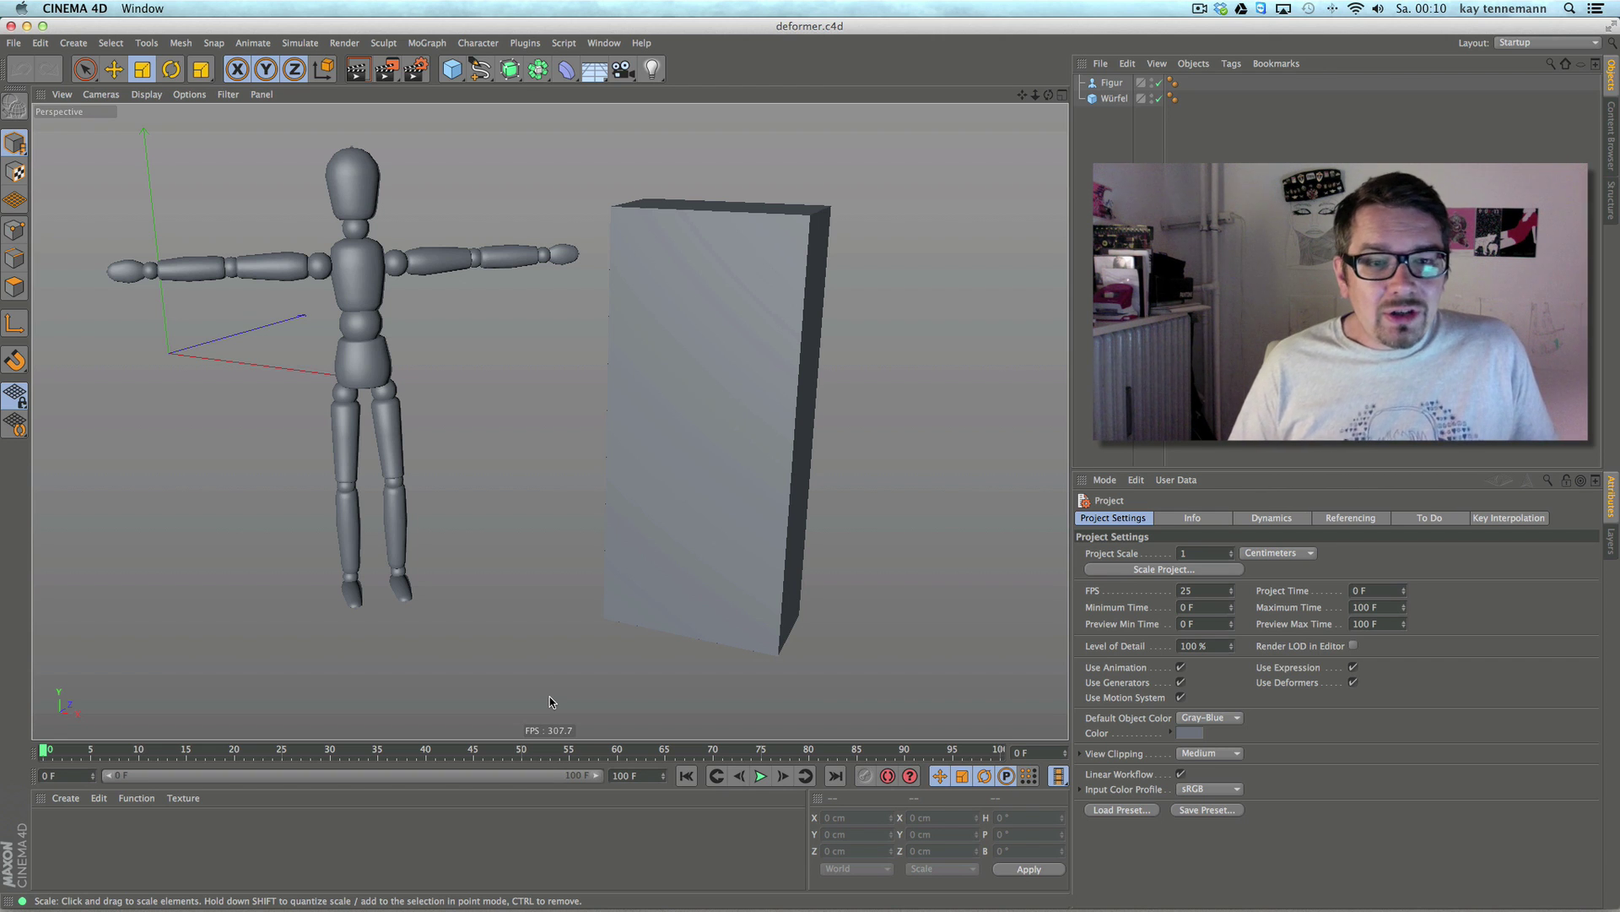
# - Move the box Würfel to X 856 cm and Y 26.129 cm, then deselect it
pyautogui.click(618, 557)
pyautogui.keyDown('alt'); pyautogui.moveTo(622, 549); pyautogui.dragTo(651, 565, button='middle'); pyautogui.keyUp('alt')
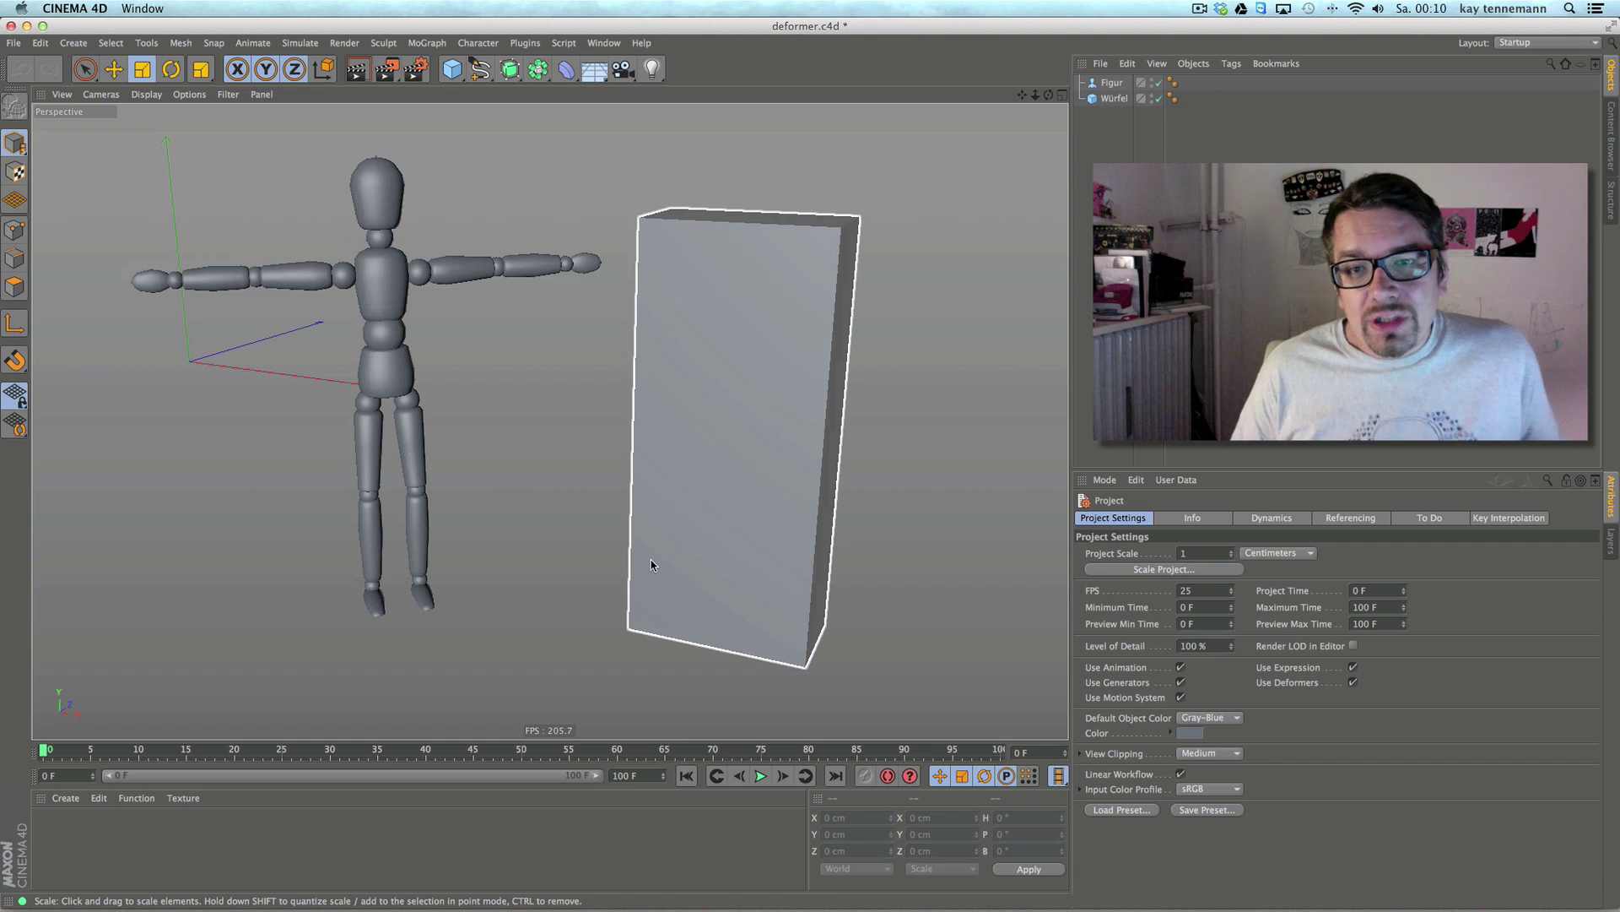
pyautogui.click(813, 360)
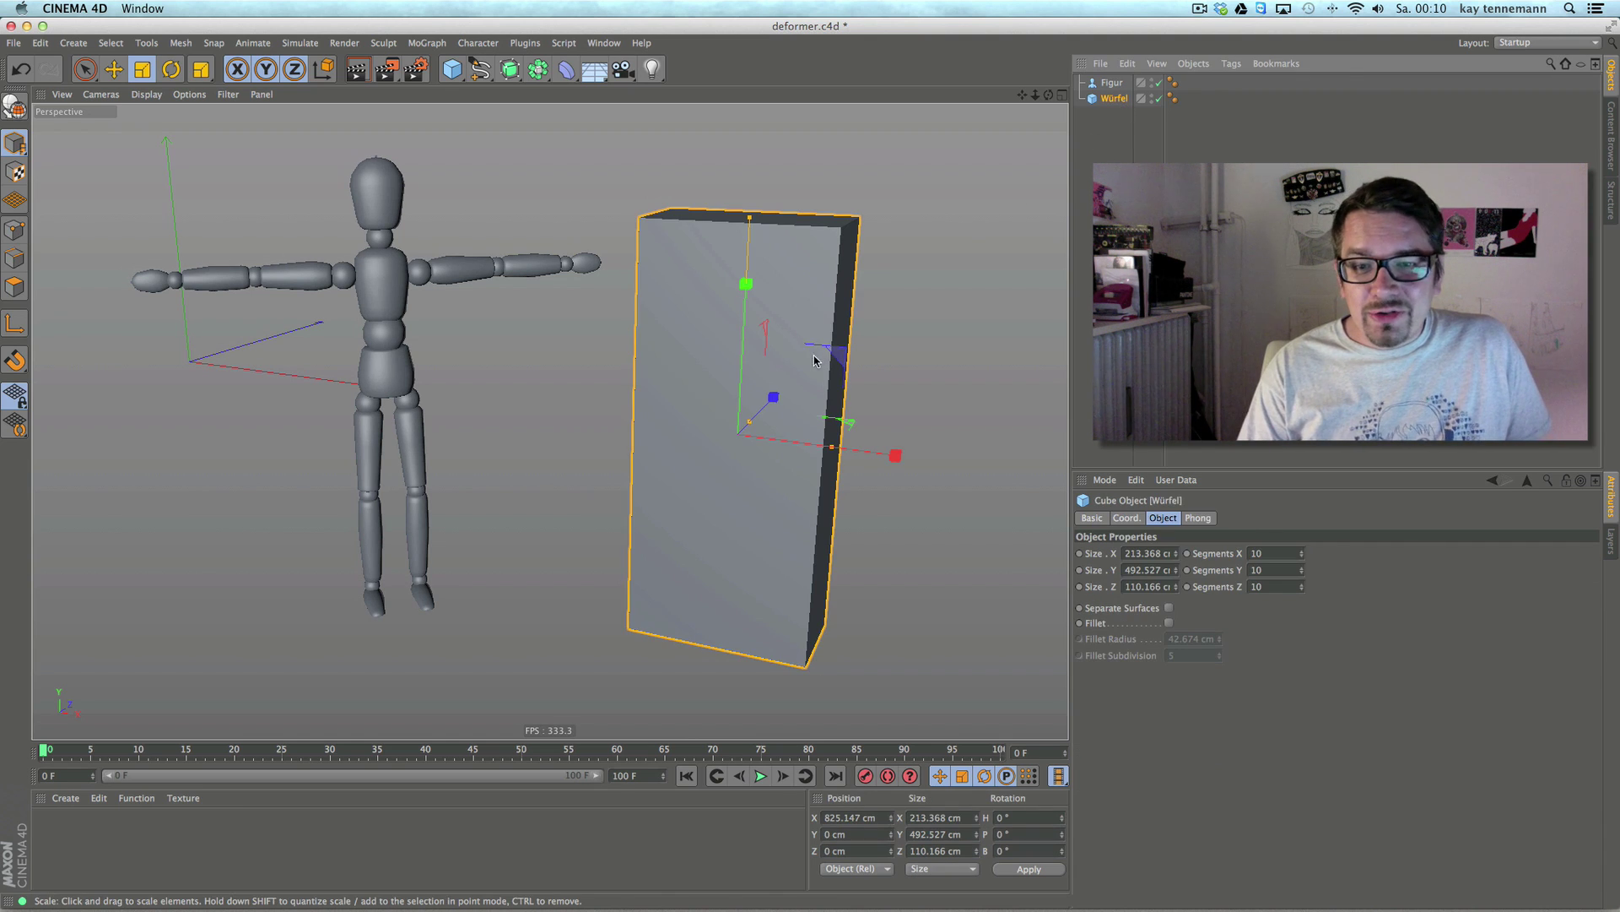
pyautogui.press('e')
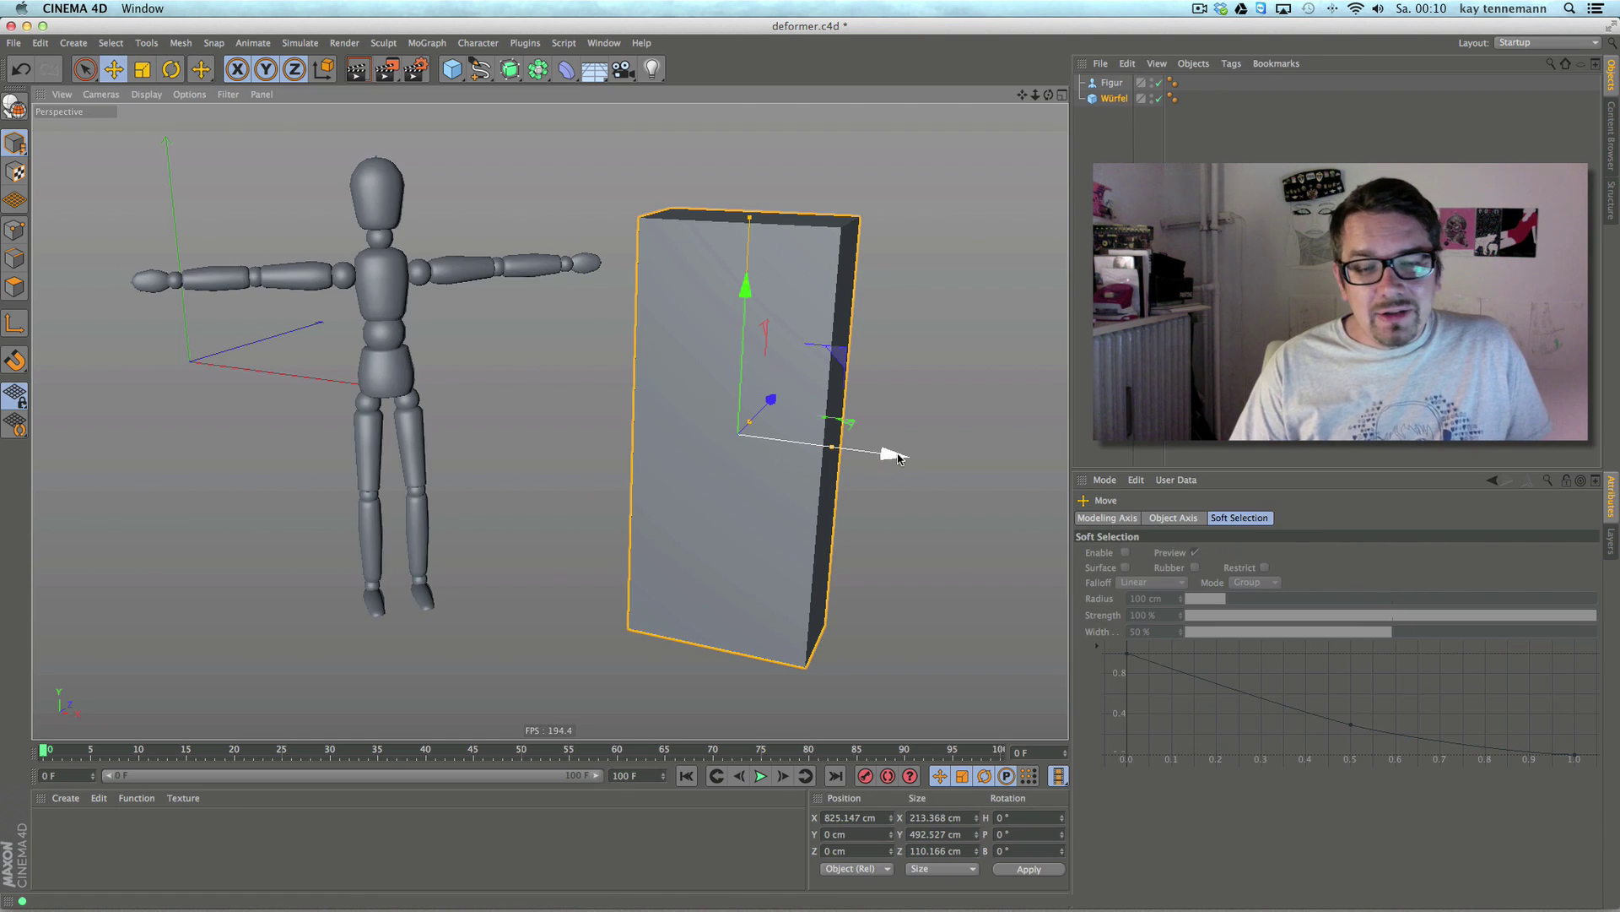
pyautogui.moveTo(897, 456); pyautogui.dragTo(920, 453)
pyautogui.moveTo(768, 287); pyautogui.dragTo(775, 272)
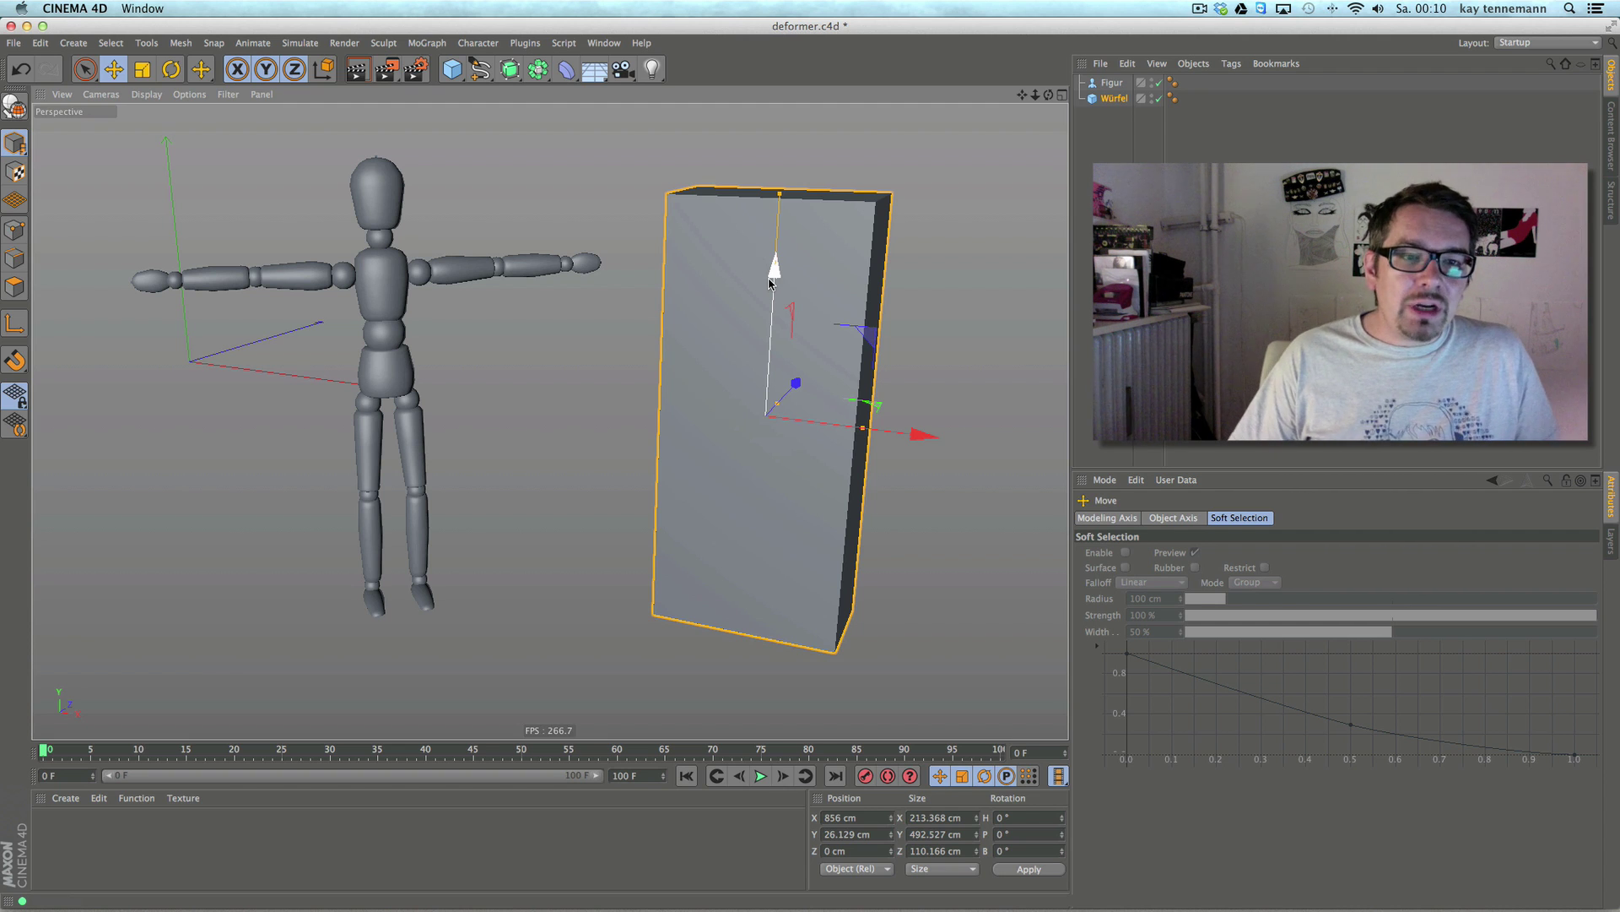
pyautogui.click(1266, 127)
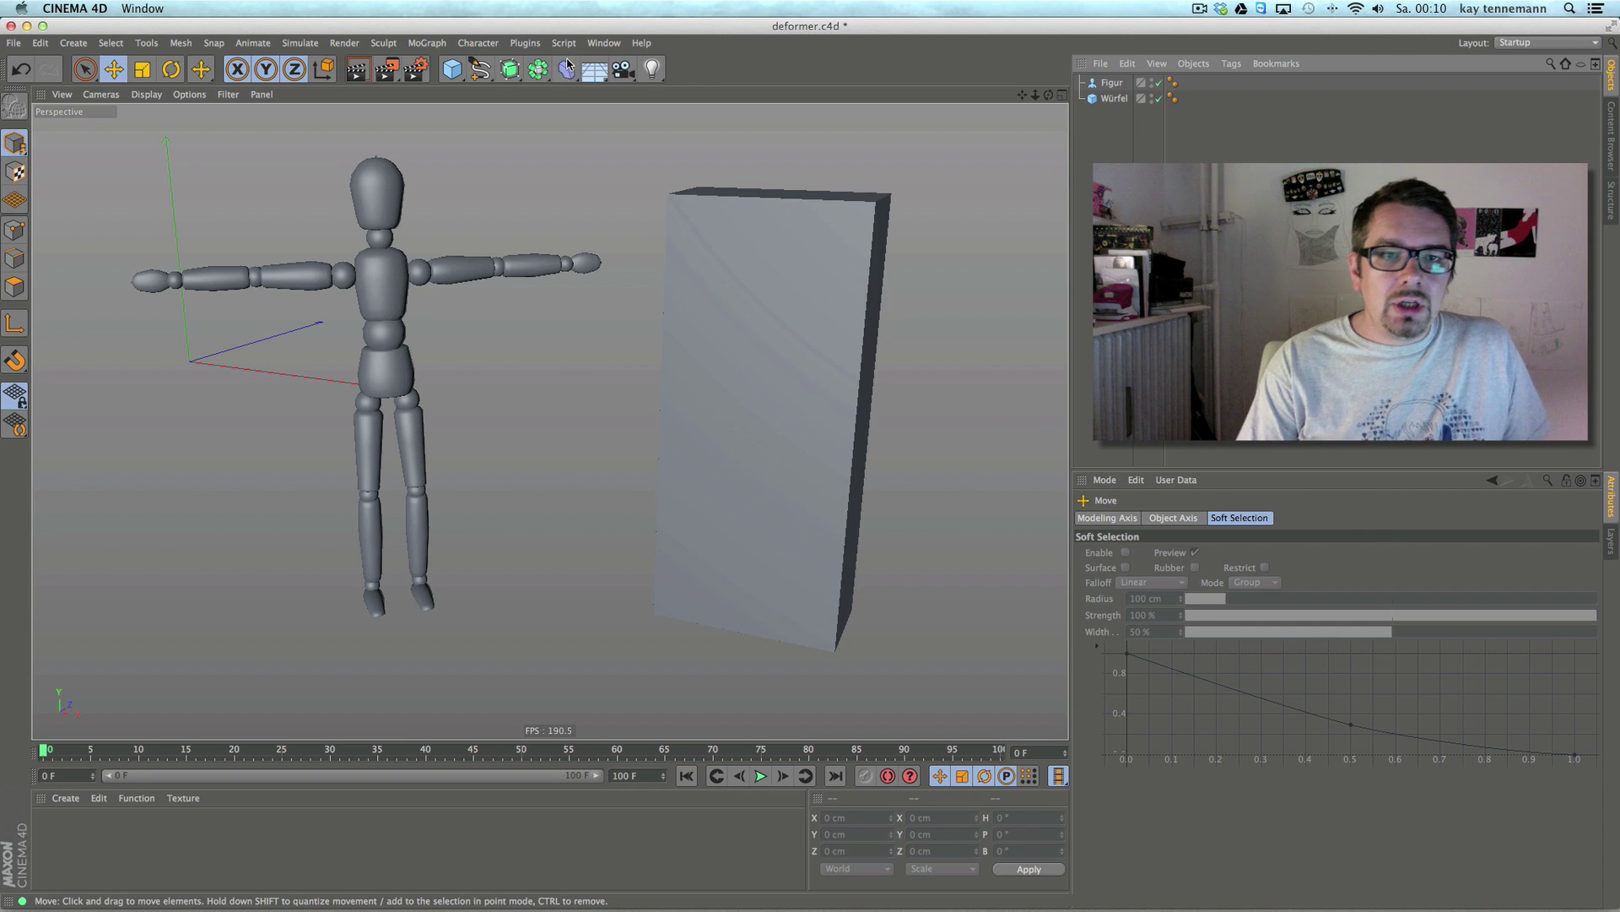
# - Add a Twist deformer, move it to the right and rotate it around its heading
pyautogui.click(567, 68)
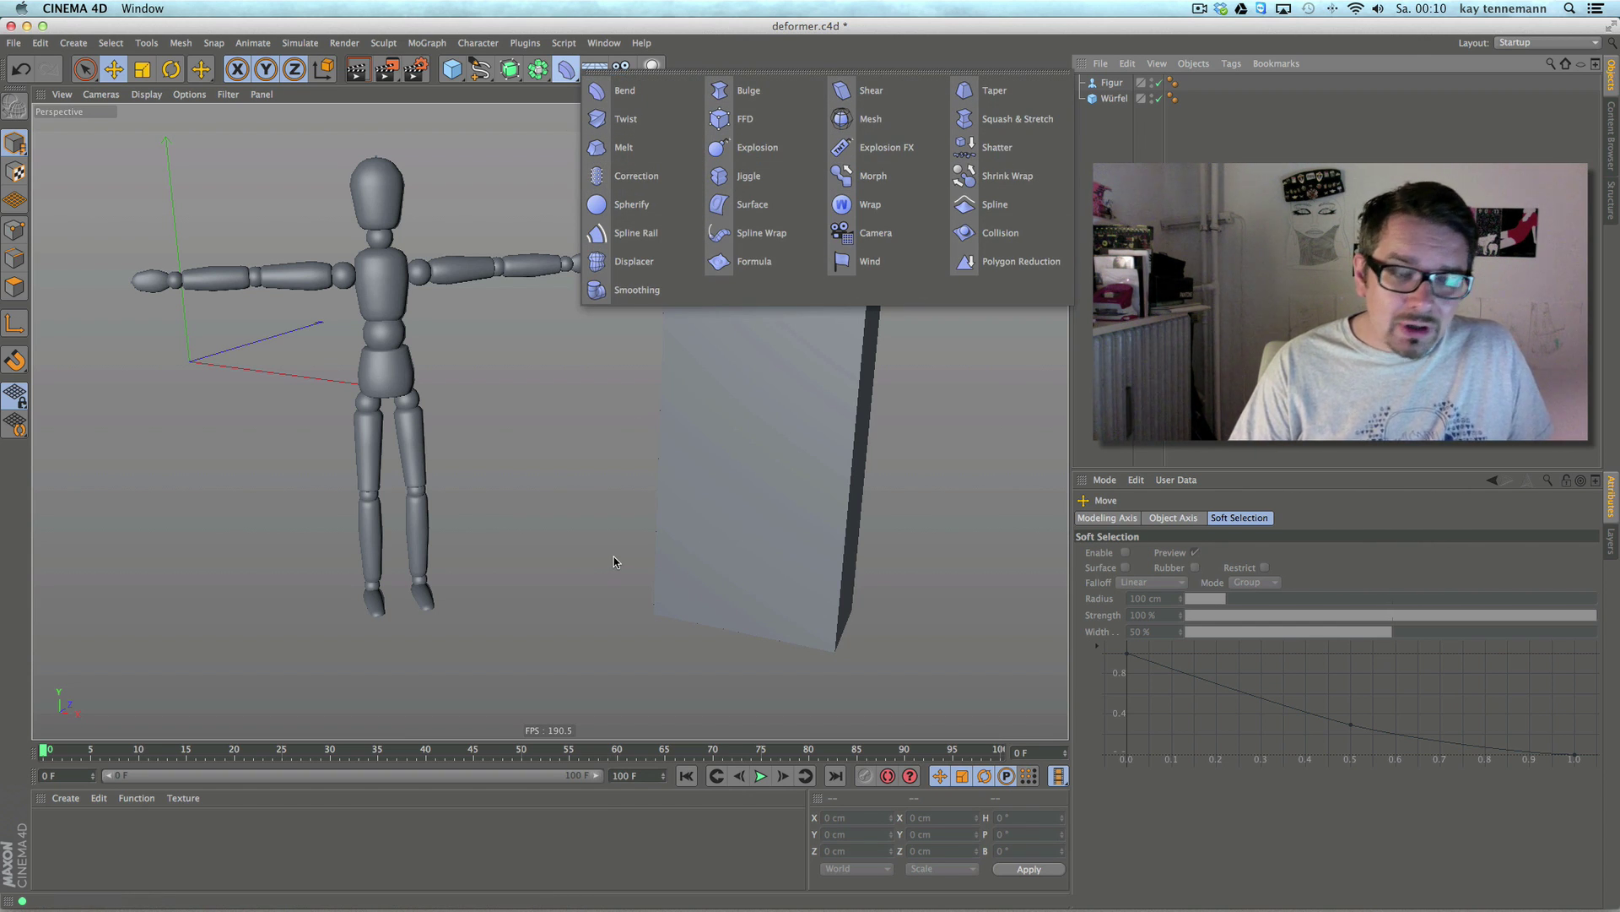
pyautogui.click(633, 124)
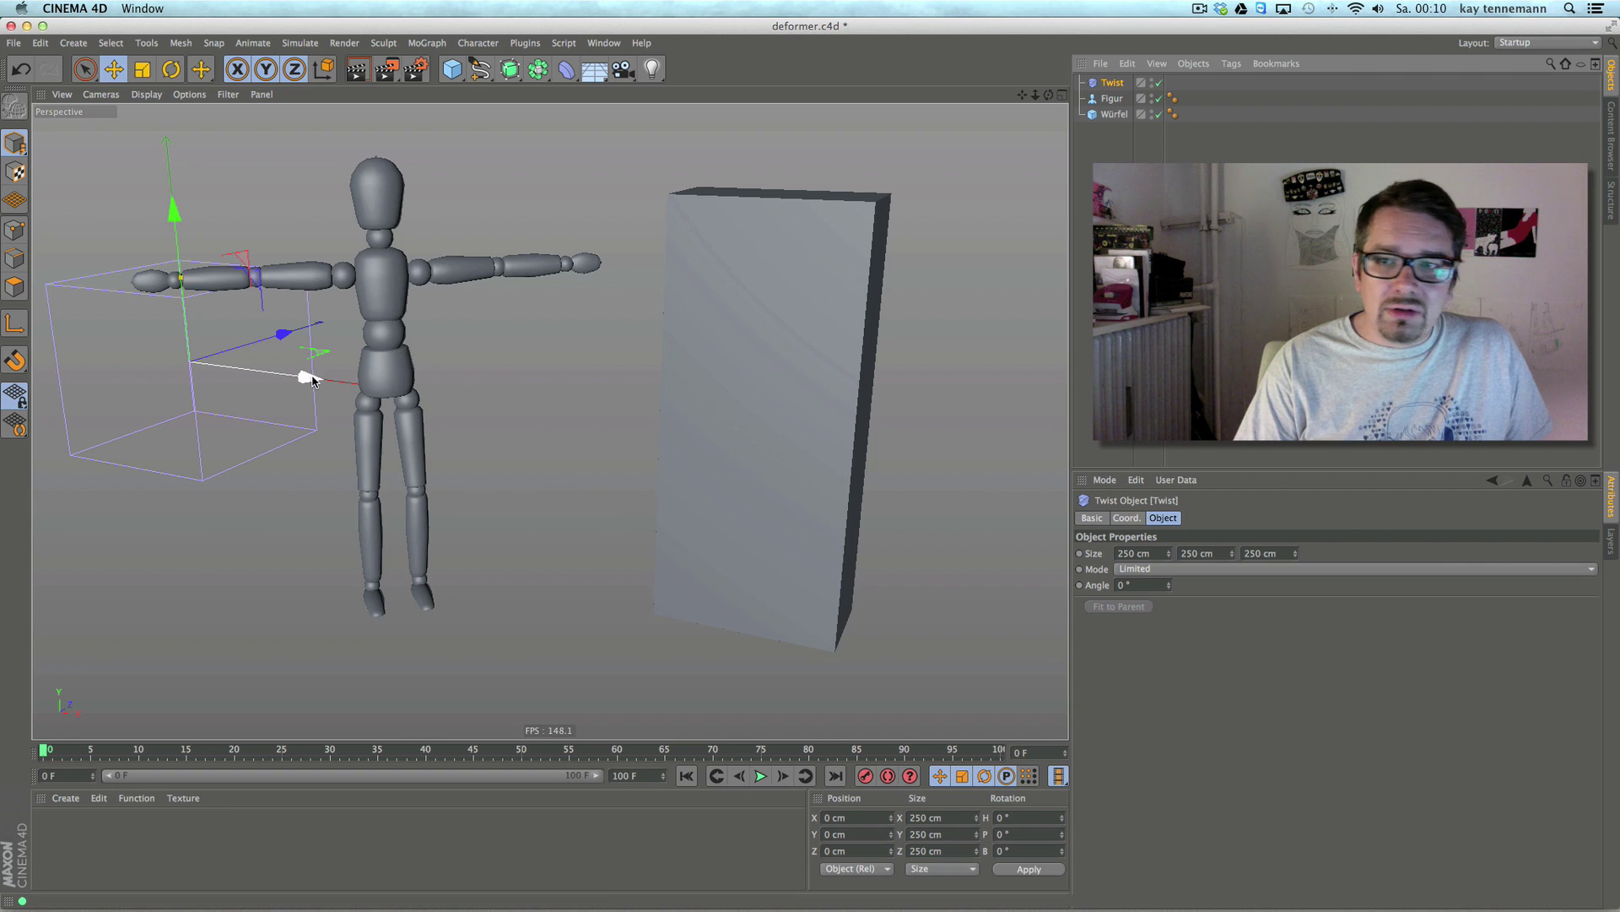
pyautogui.moveTo(311, 380); pyautogui.dragTo(472, 473)
pyautogui.press('r')
pyautogui.moveTo(371, 500); pyautogui.dragTo(332, 503)
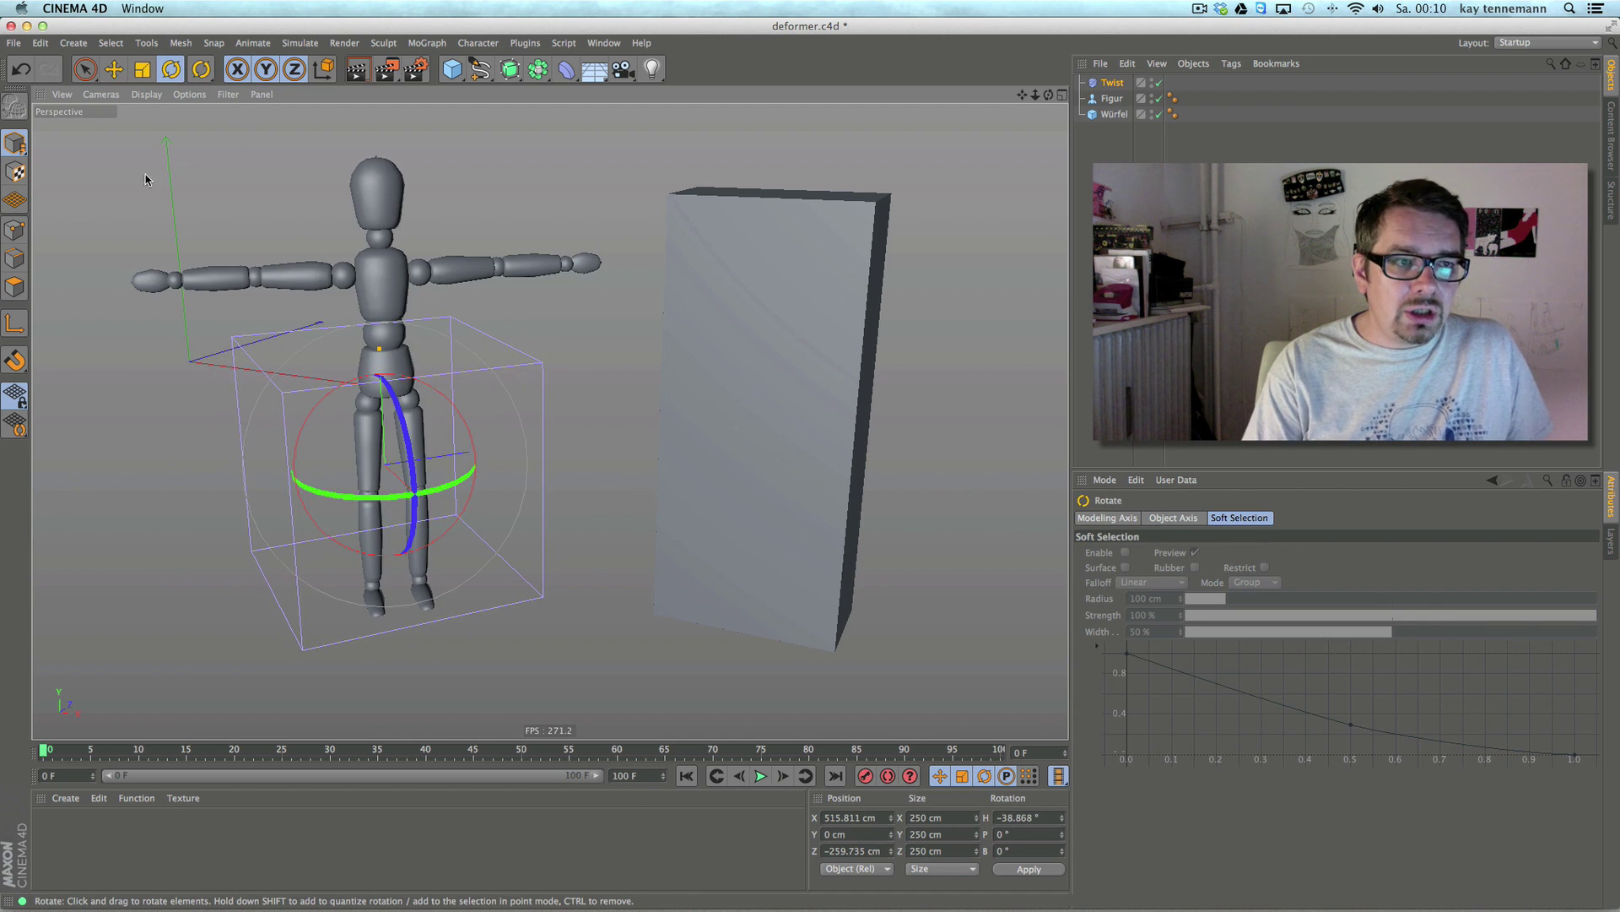
# - Scale and raise the Twist to enclose the figure, nest it under Figur, Angle -2°
pyautogui.click(143, 69)
pyautogui.moveTo(380, 348); pyautogui.dragTo(372, 217)
pyautogui.moveTo(535, 438); pyautogui.dragTo(667, 426)
pyautogui.click(113, 69)
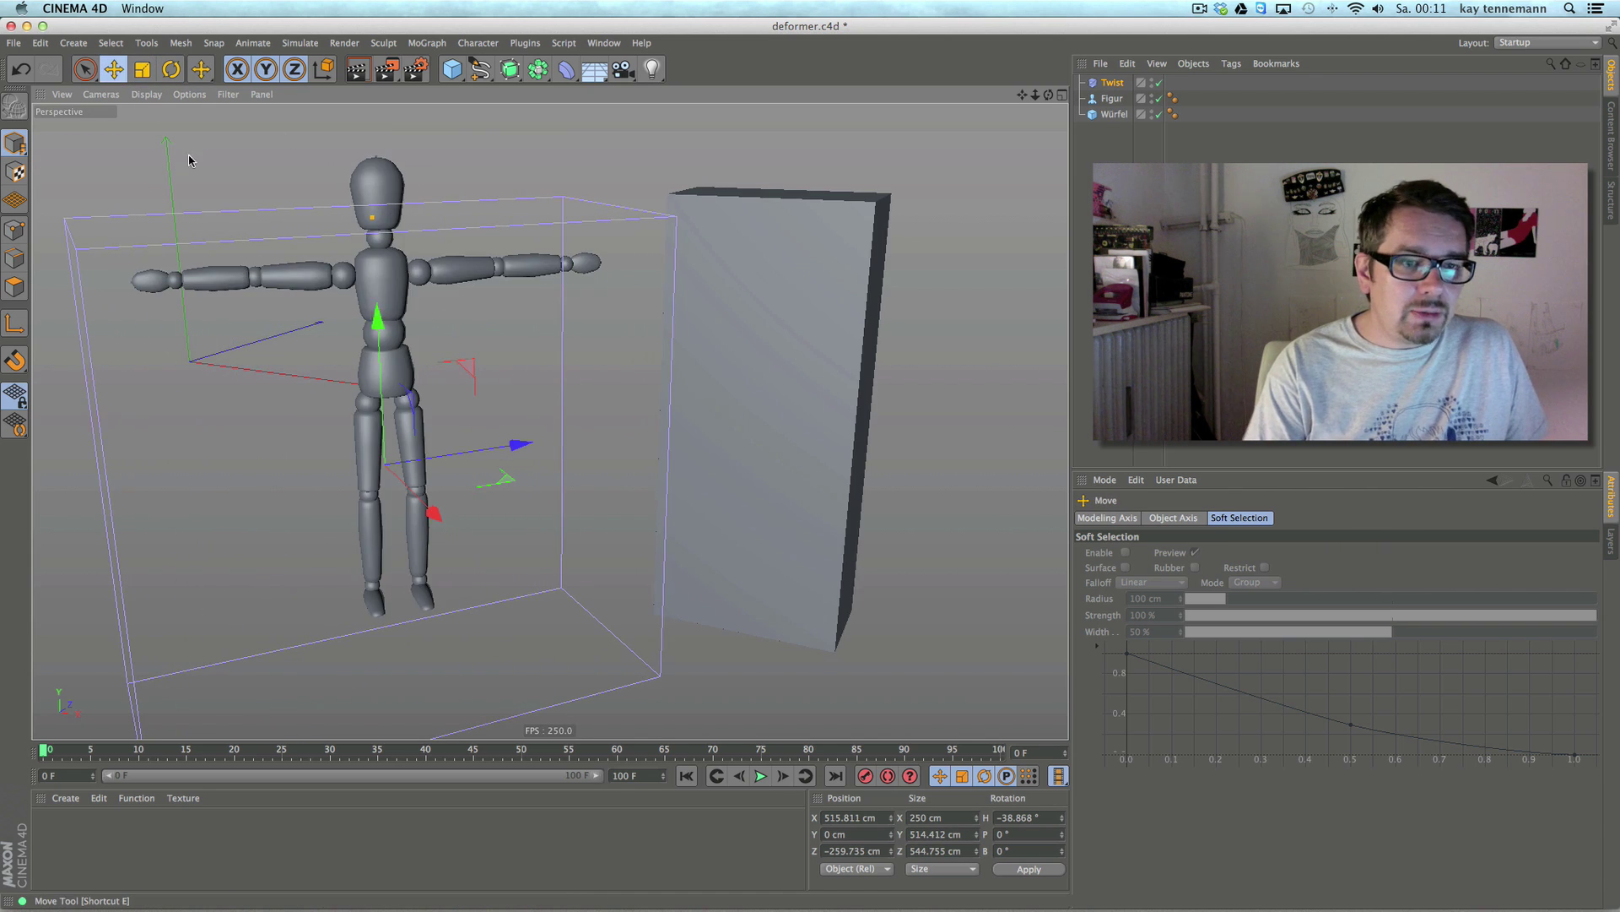
pyautogui.moveTo(382, 335); pyautogui.dragTo(382, 276)
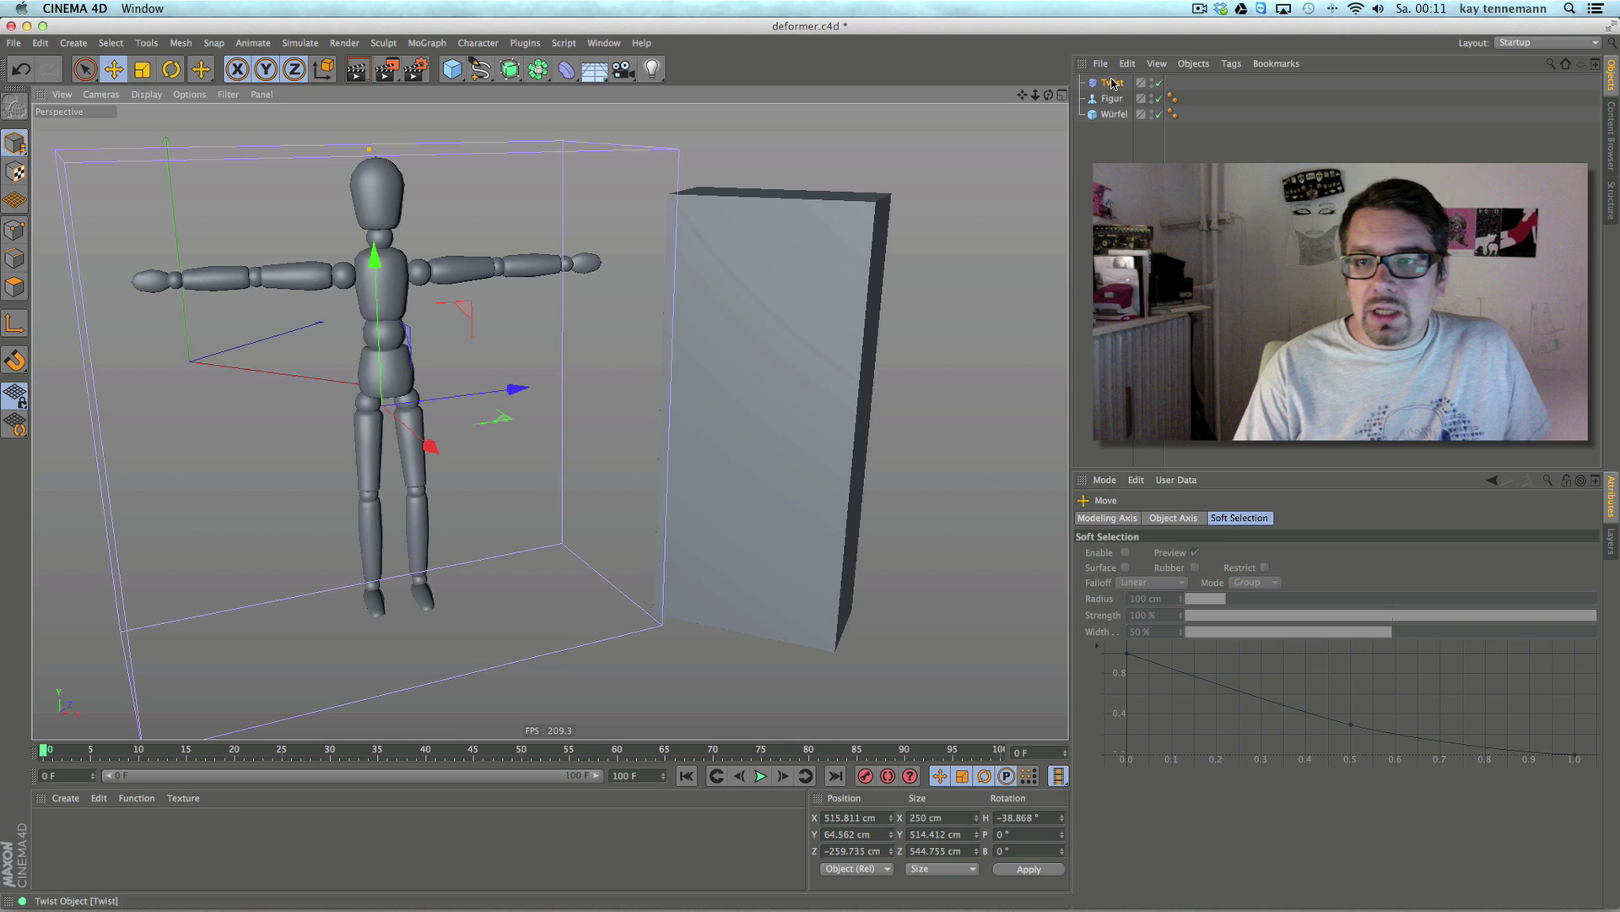
pyautogui.moveTo(1112, 83); pyautogui.dragTo(1114, 100)
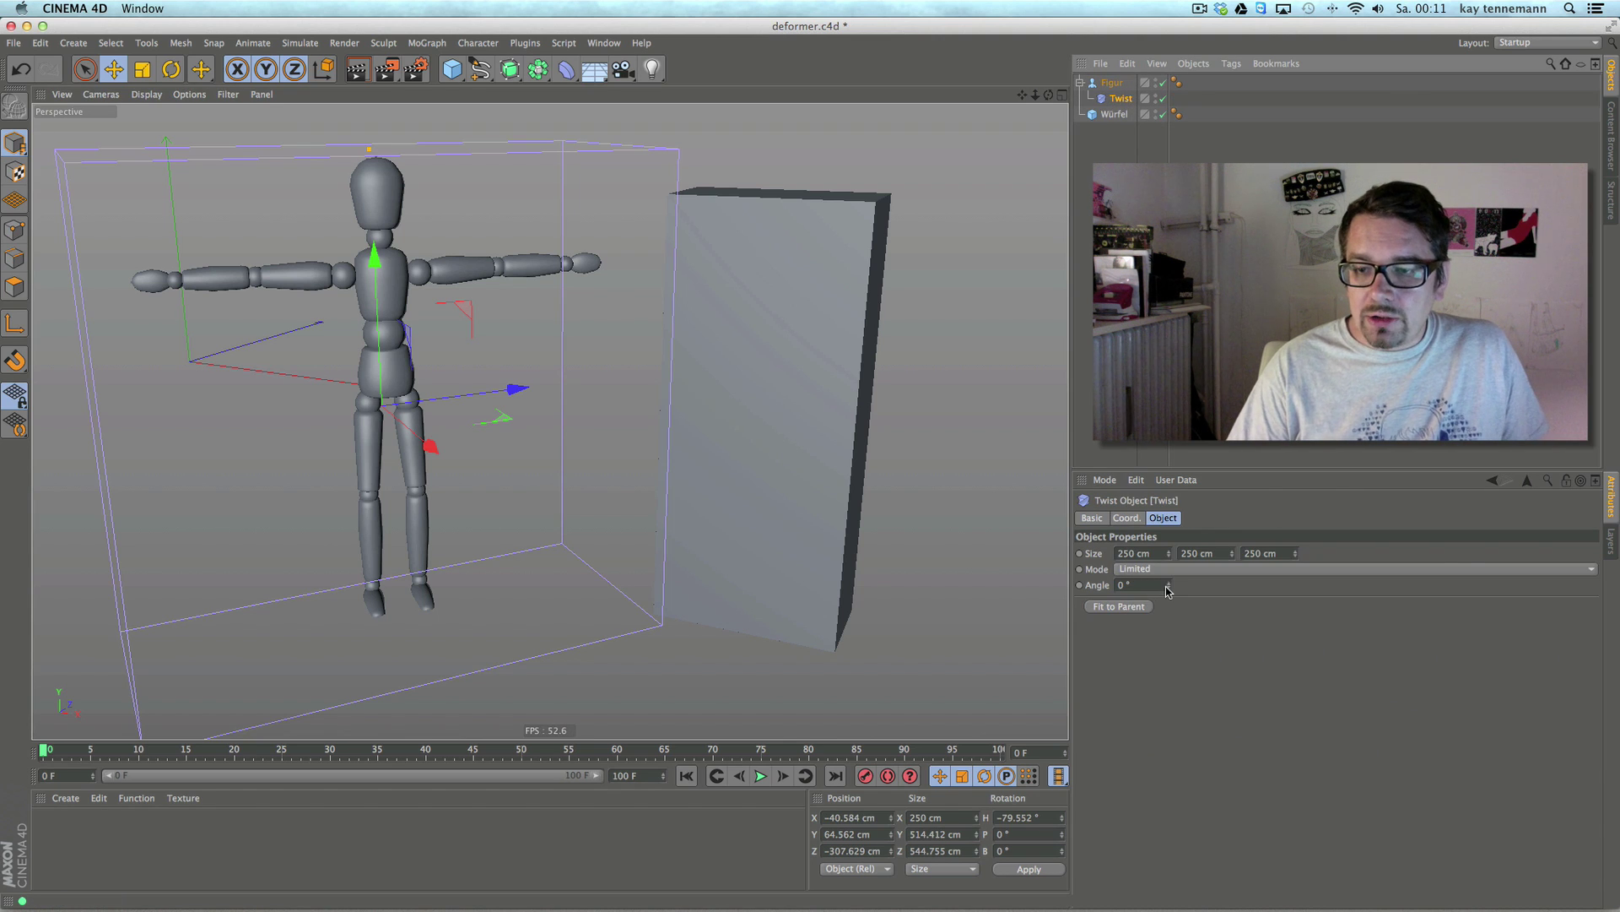
pyautogui.moveTo(1168, 591); pyautogui.dragTo(1040, 322)
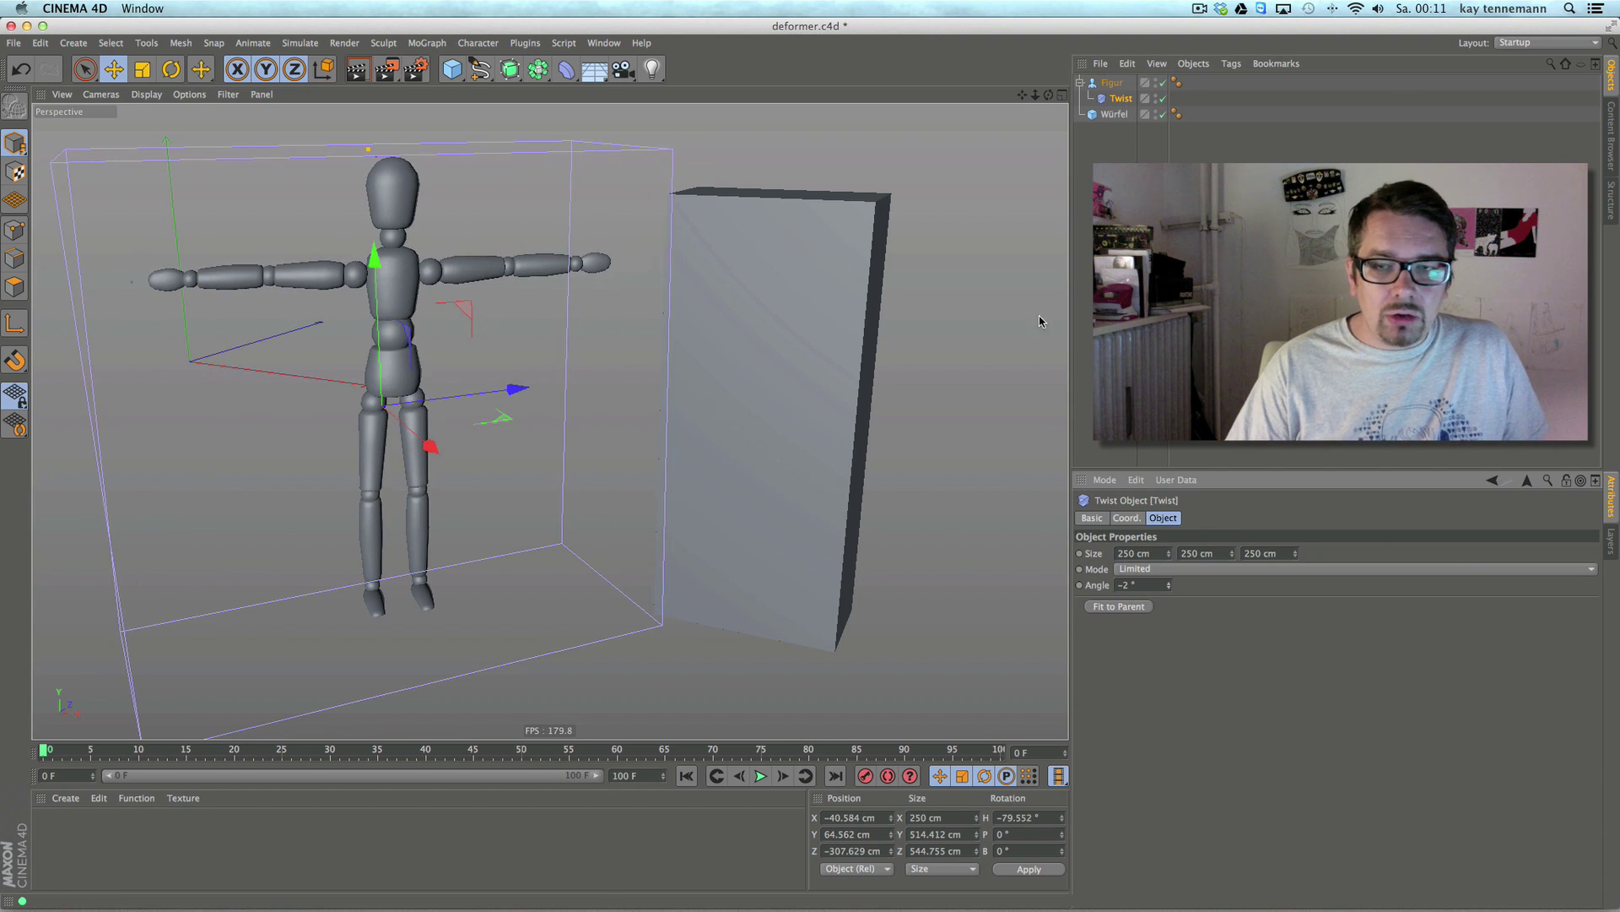
# - Move the Twist onto the figure, try a larger twist angle, then delete the Twist
pyautogui.click(1062, 94)
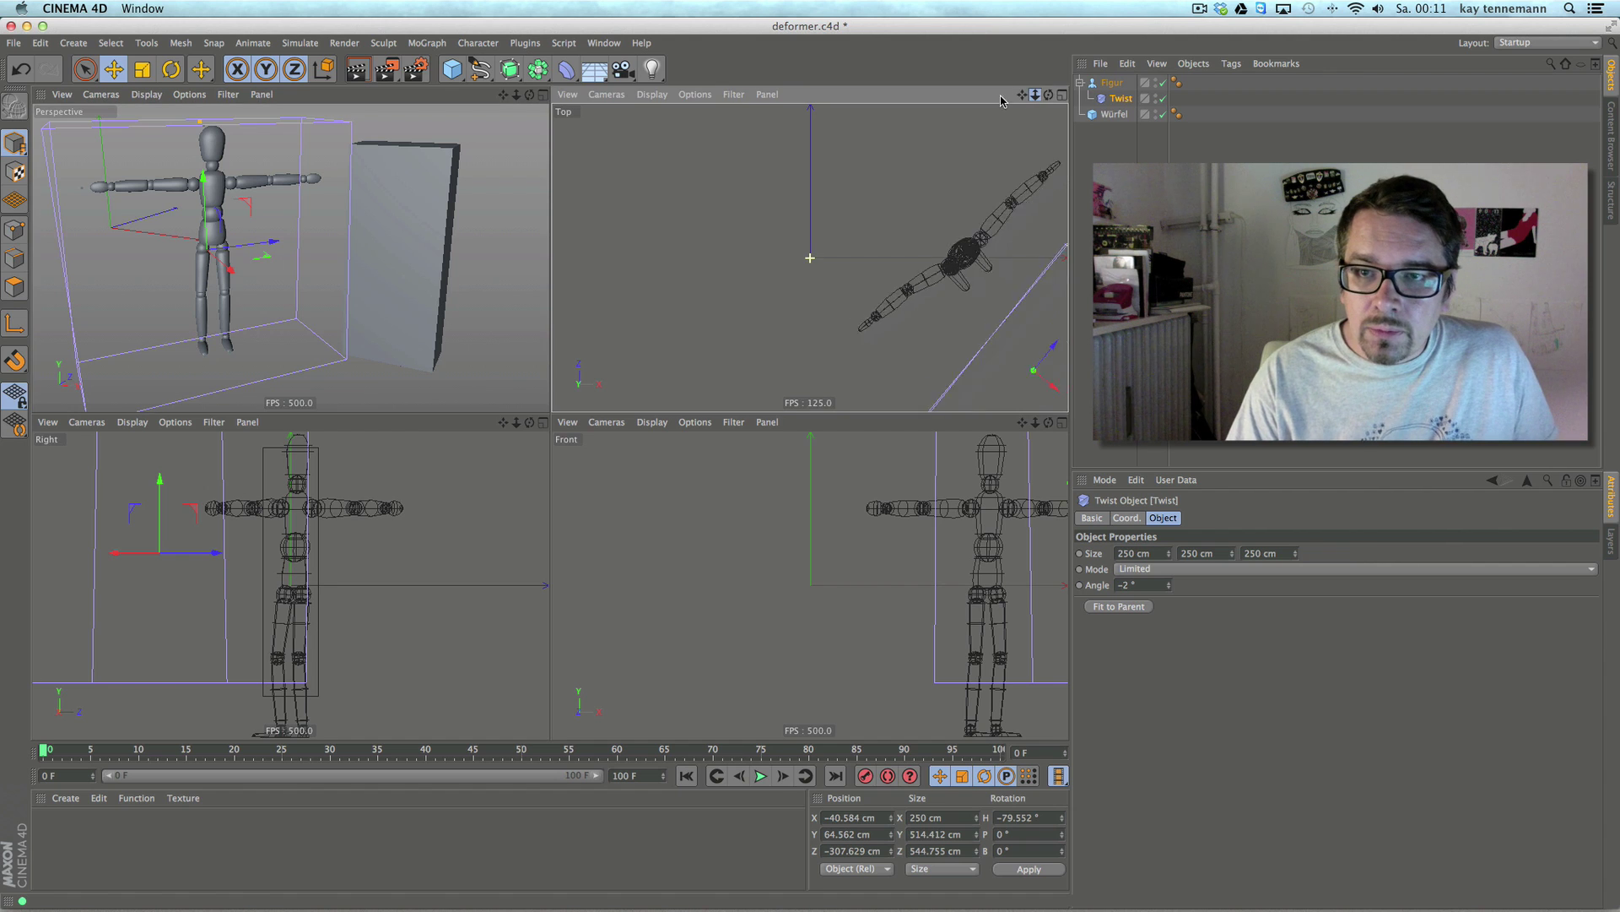
pyautogui.scroll(-5, 898, 119)
pyautogui.moveTo(913, 326)
pyautogui.mouseDown()
pyautogui.moveTo(925, 335)
pyautogui.moveTo(901, 297)
pyautogui.mouseUp()
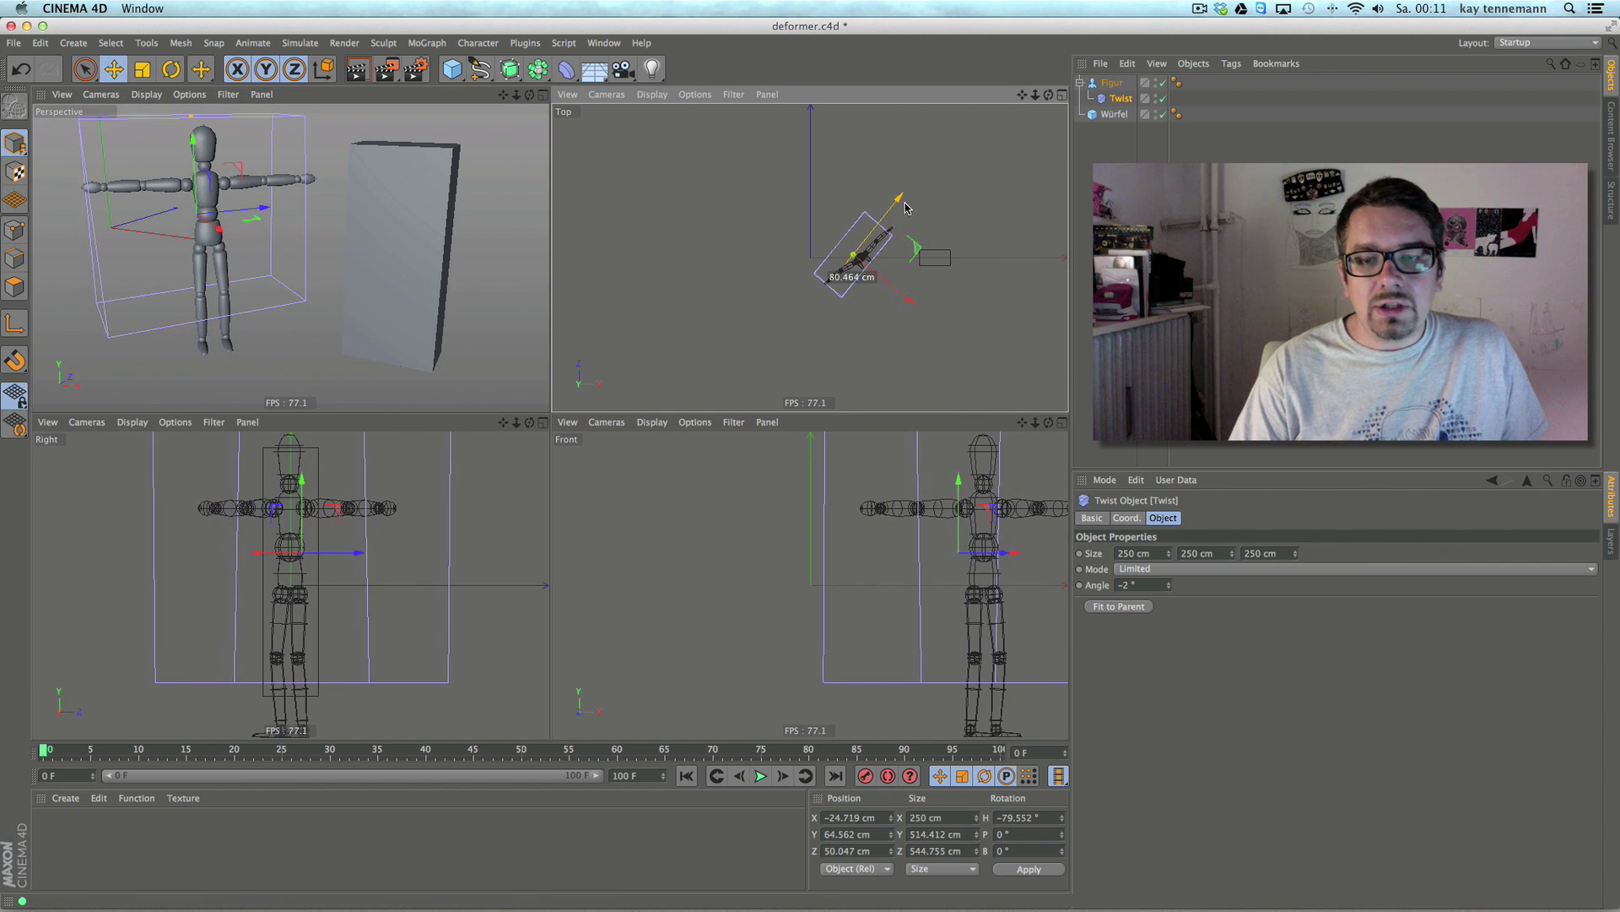
pyautogui.middleClick(459, 135)
pyautogui.moveTo(1169, 585); pyautogui.dragTo(1047, 515)
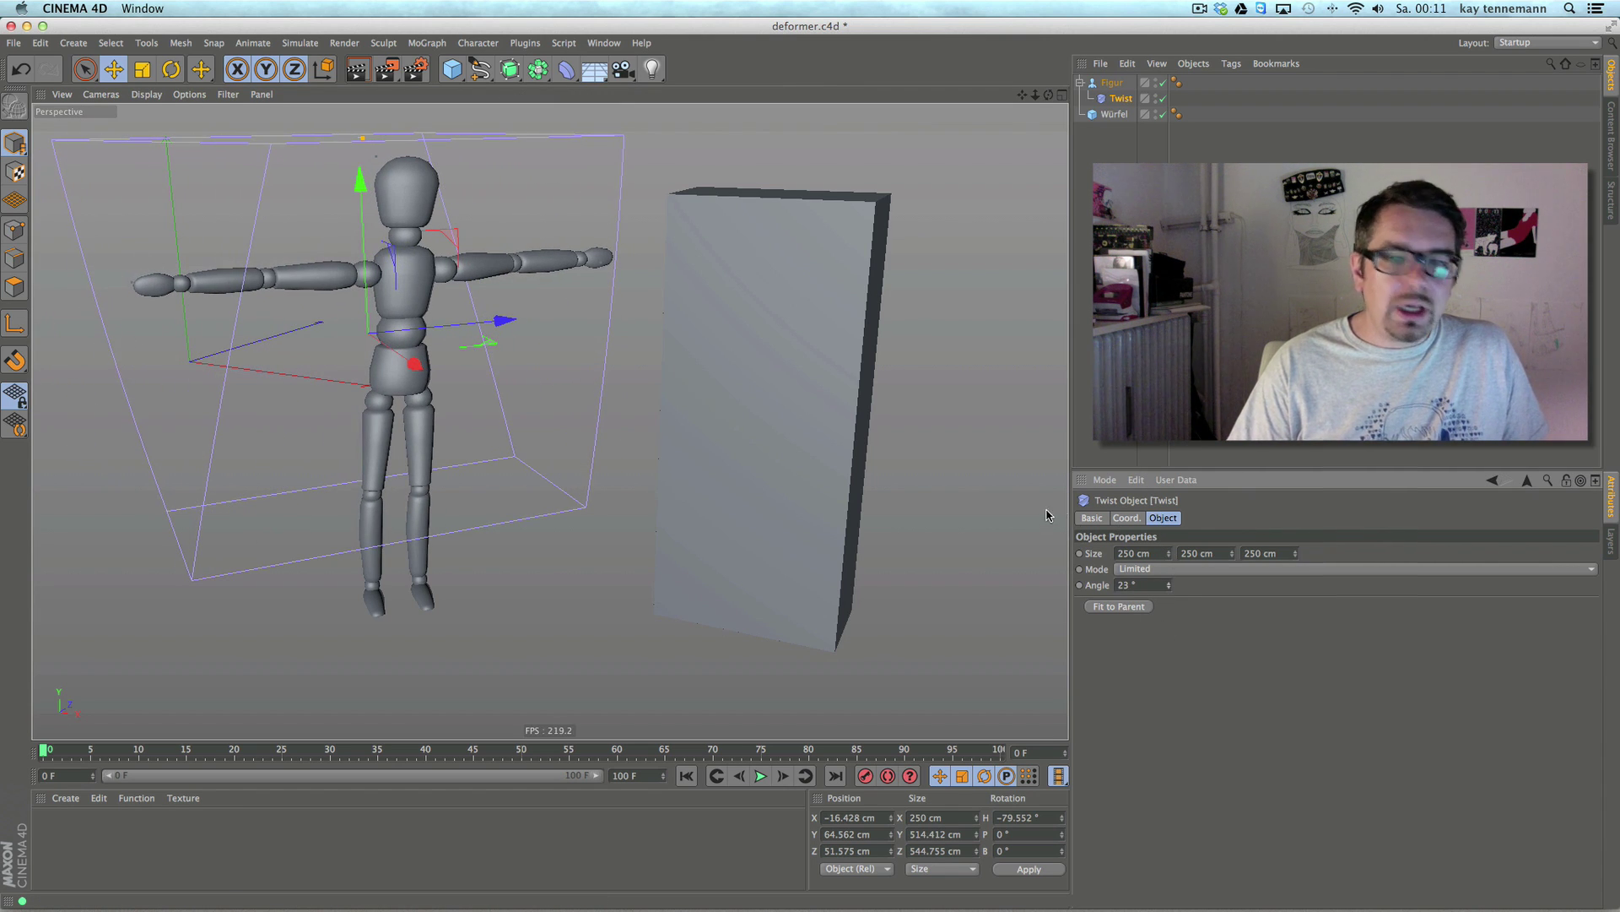
pyautogui.press('Delete')
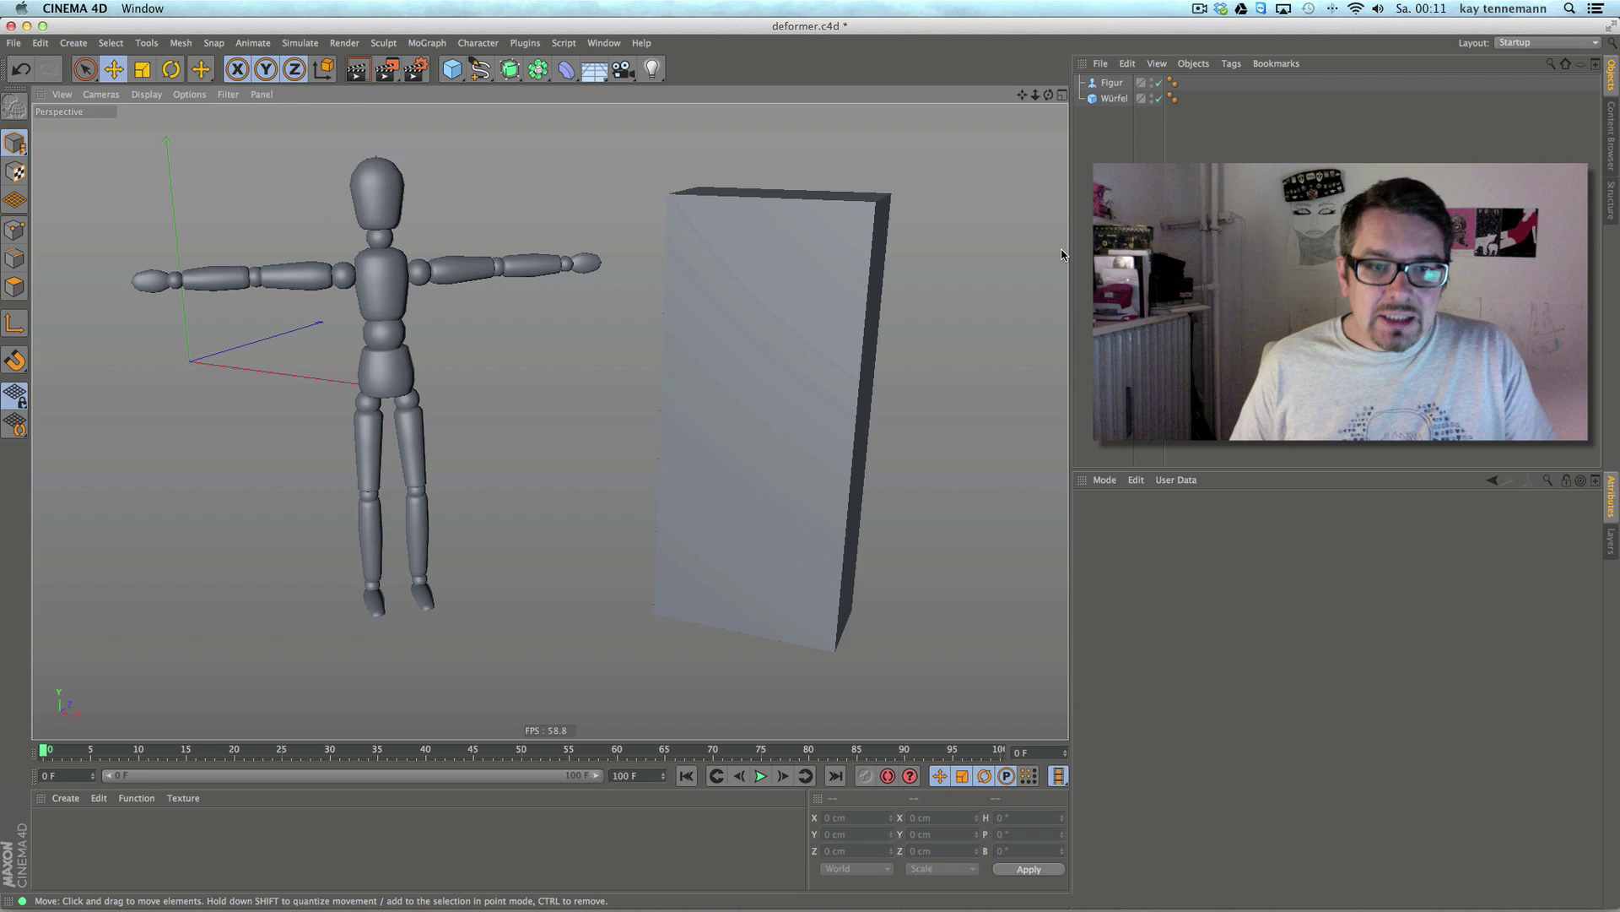
# - Add a Twist under Figur, Fit to Parent (610.2 × 600 × 105 cm), and reset Angle to 0°
pyautogui.click(567, 73)
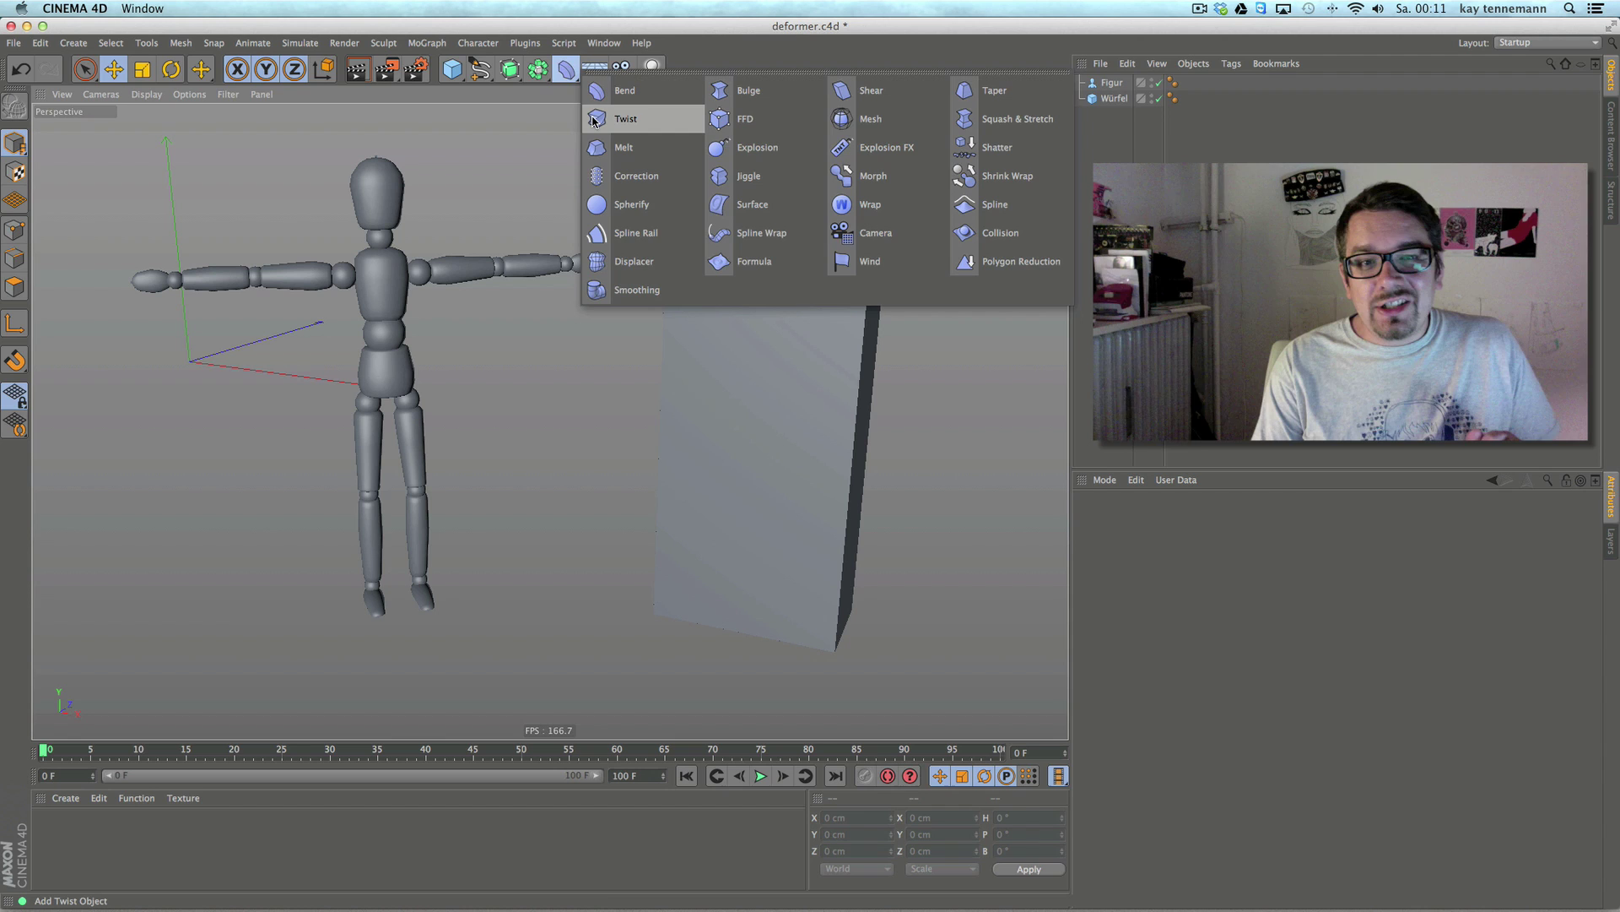
pyautogui.click(594, 121)
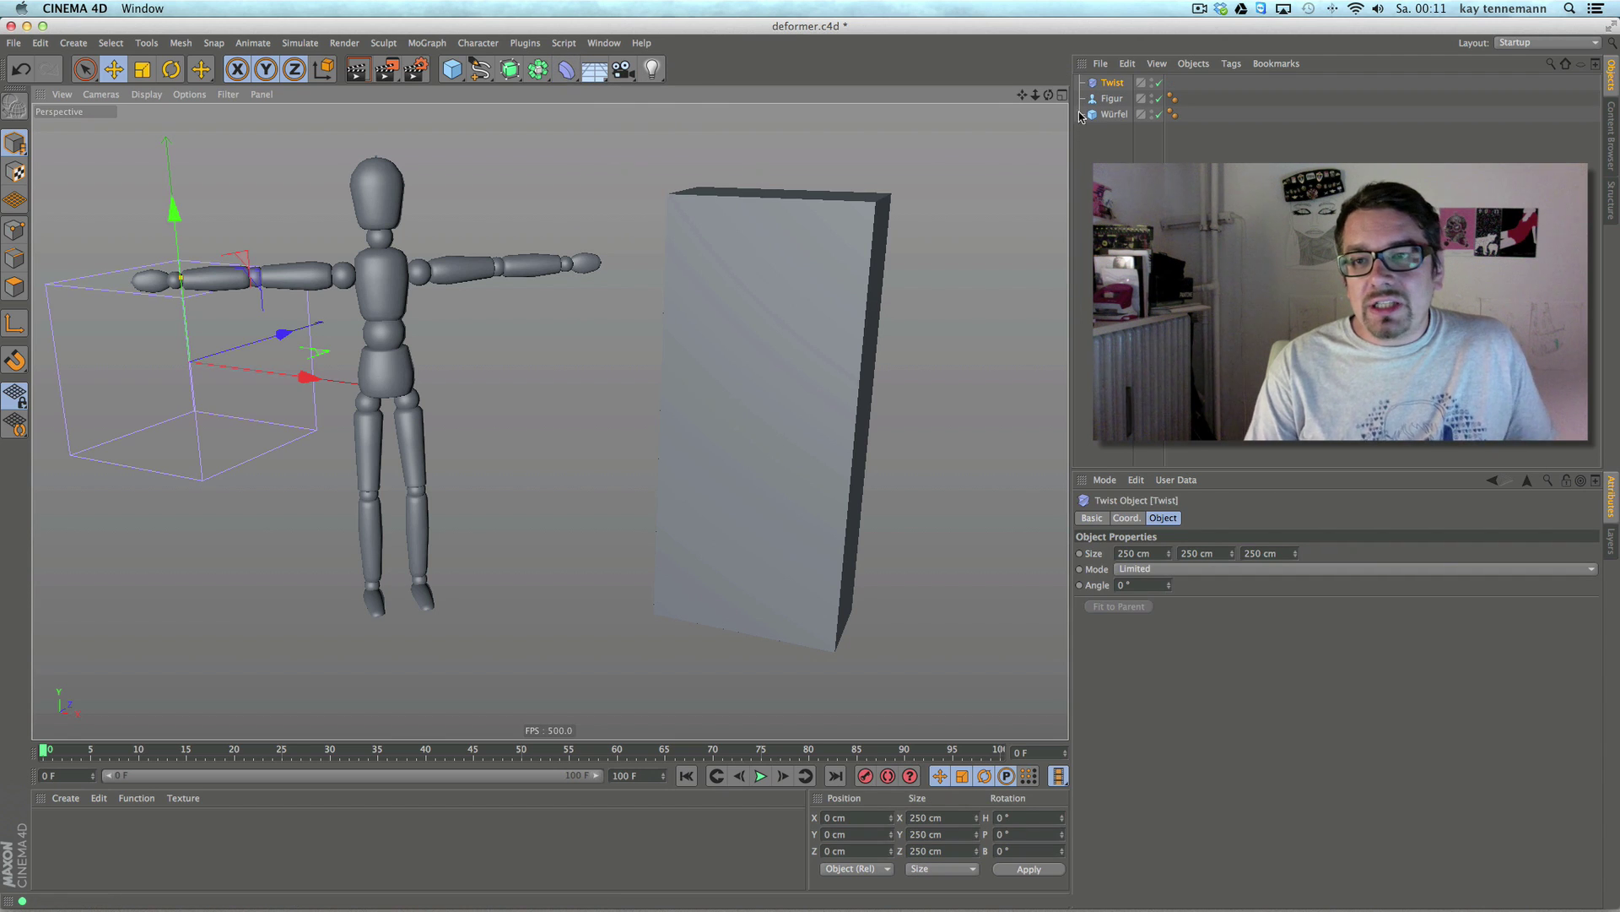
pyautogui.moveTo(1112, 85); pyautogui.dragTo(1116, 101)
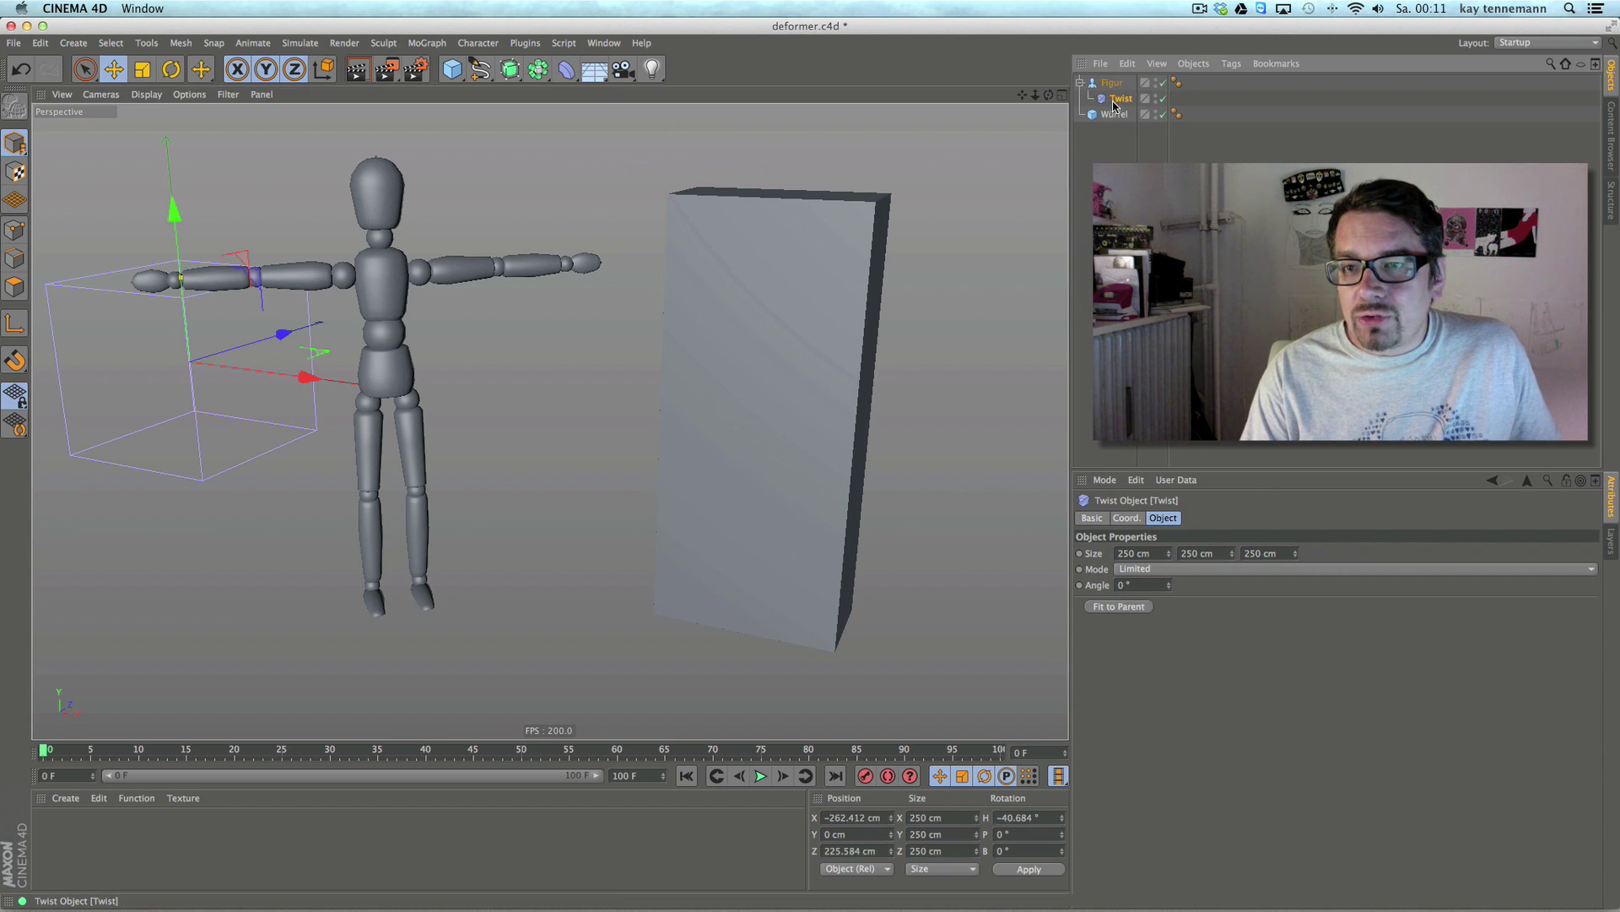
pyautogui.click(1132, 608)
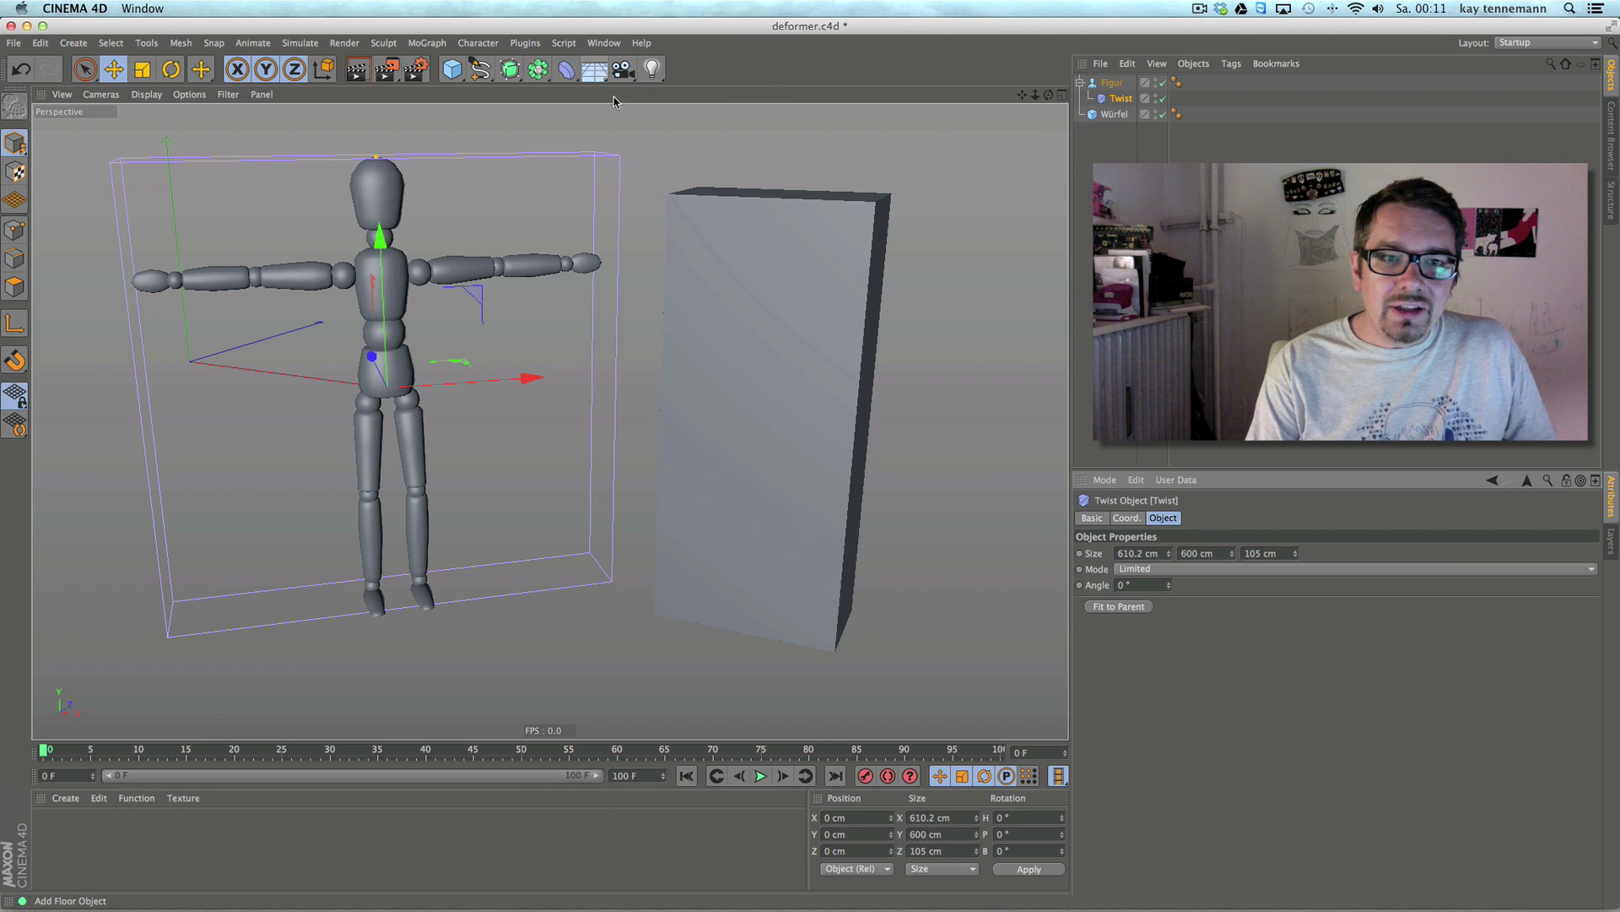
pyautogui.moveTo(1170, 588); pyautogui.dragTo(1102, 582)
pyautogui.write('0')
pyautogui.press('Return')
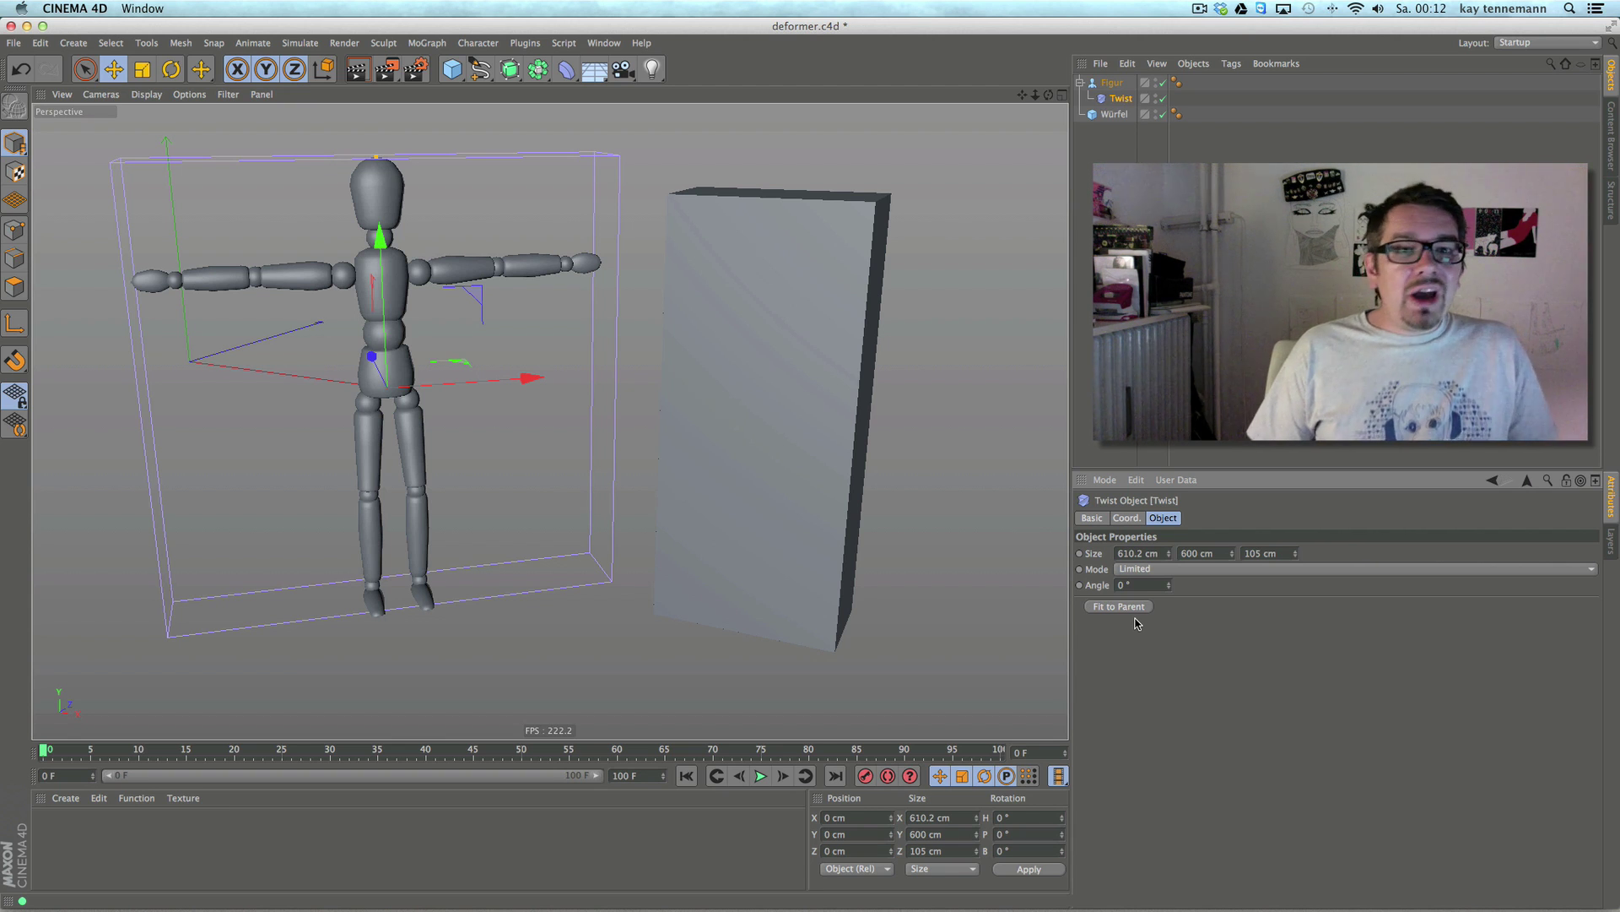
# - Select Würfel and Shift-add a Twist child sized 213.368 × 492.527 × 110.166 cm
pyautogui.click(1115, 115)
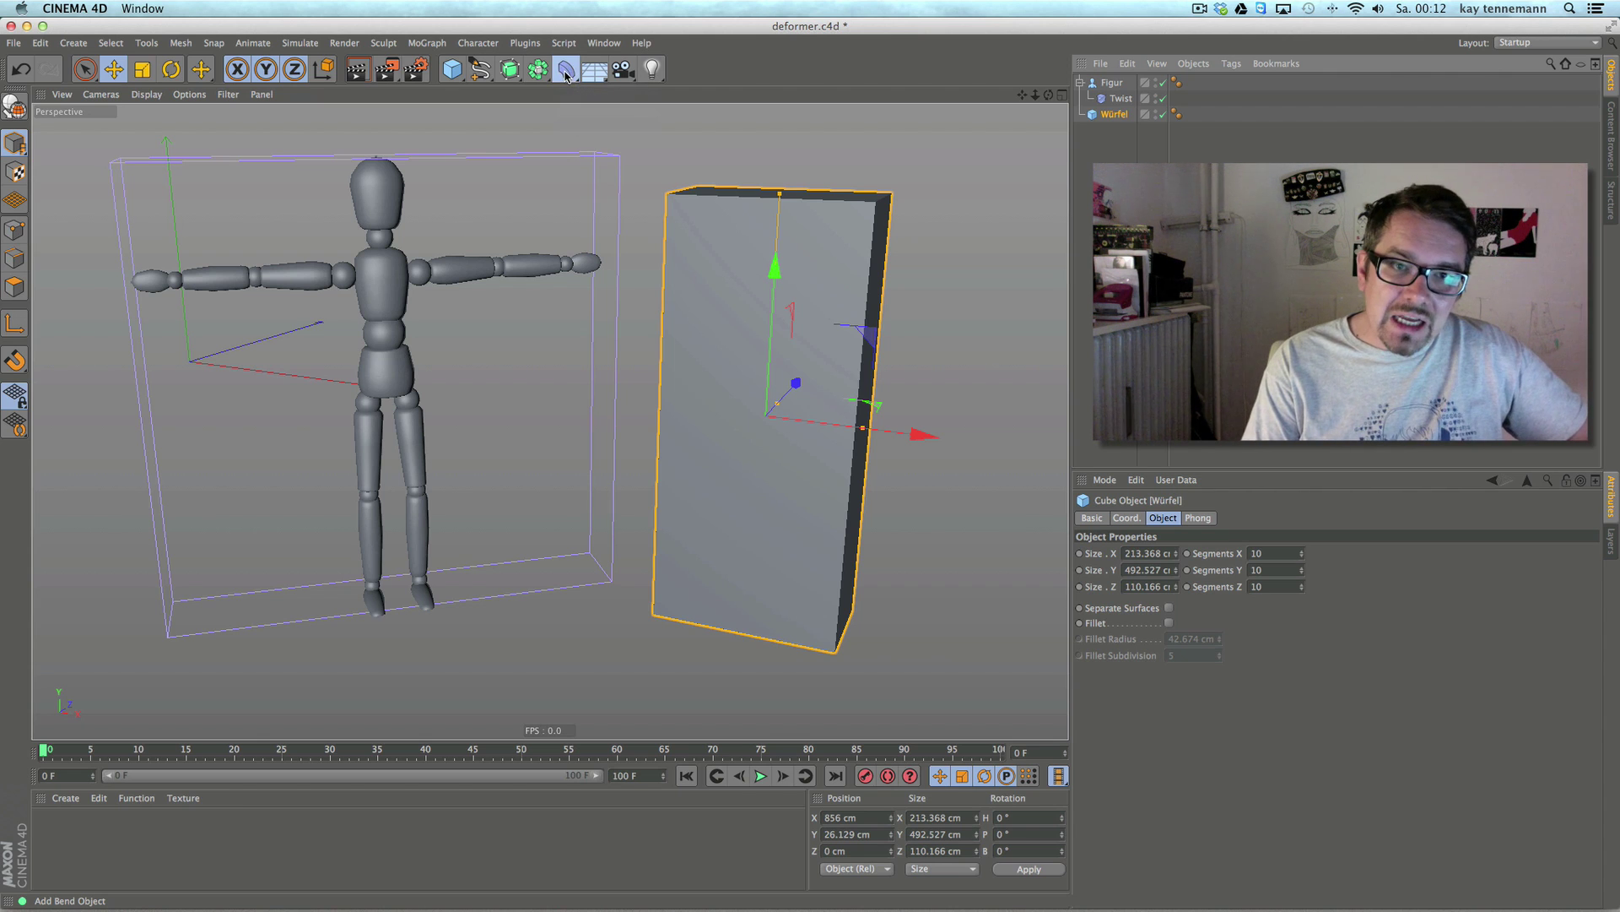
pyautogui.keyDown('shift'); pyautogui.moveTo(567, 78); pyautogui.dragTo(600, 127); pyautogui.keyUp('shift')
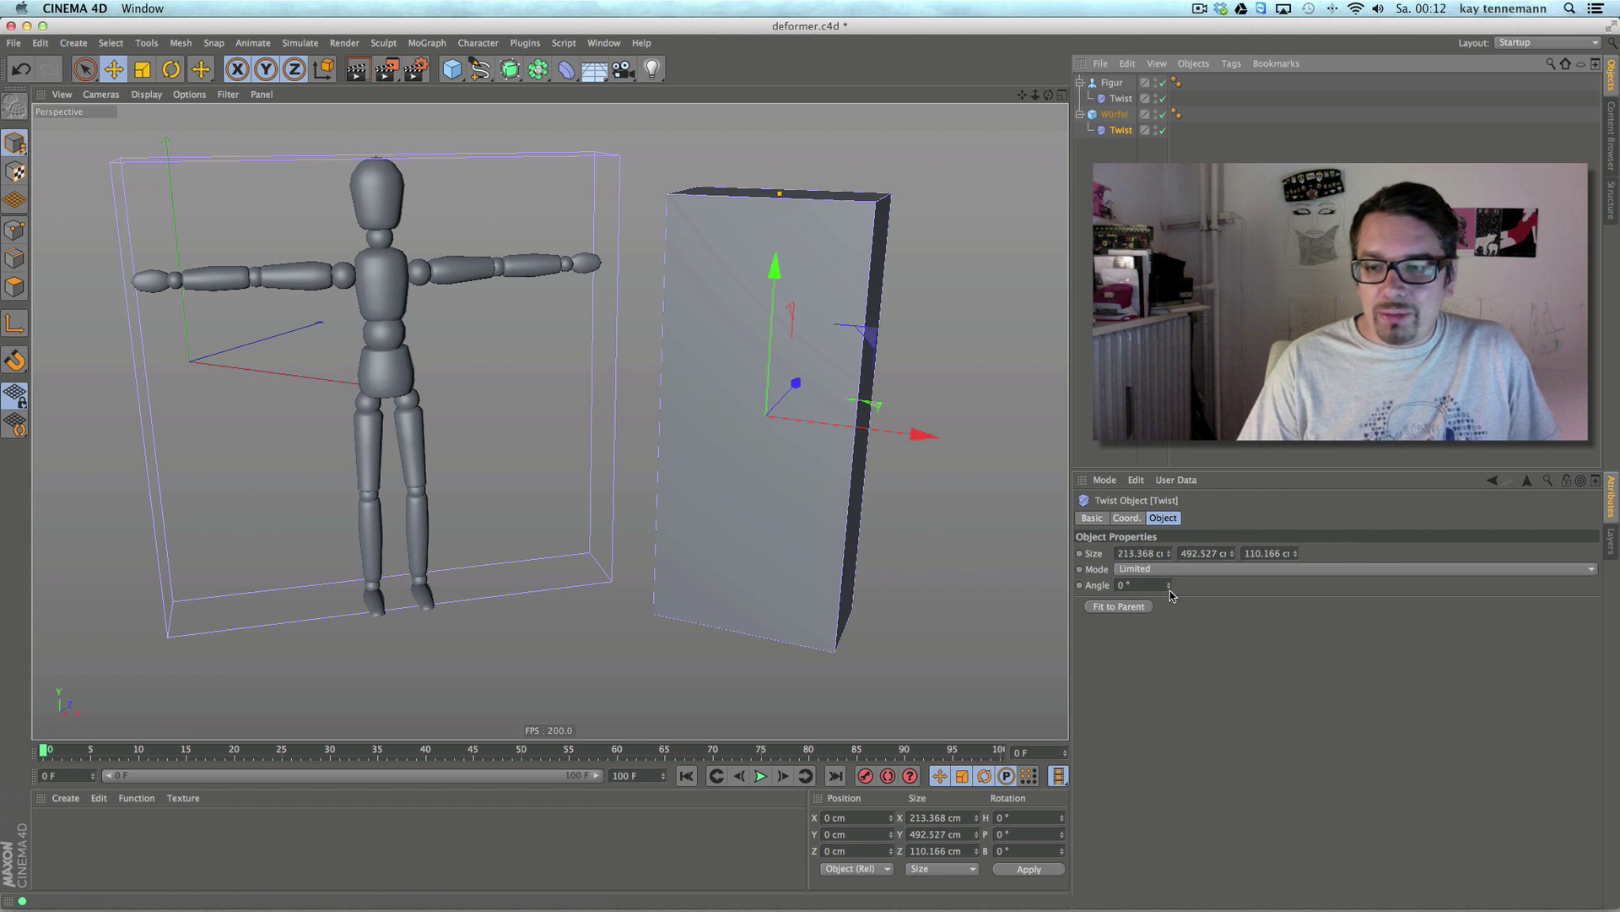
# - Set the Angle of Würfel's Twist deformer to -10°
pyautogui.moveTo(1169, 585)
pyautogui.mouseDown()
pyautogui.moveTo(1169, 565)
pyautogui.moveTo(1168, 749)
pyautogui.moveTo(1177, 461)
pyautogui.moveTo(1166, 660)
pyautogui.moveTo(1167, 598)
pyautogui.mouseUp()
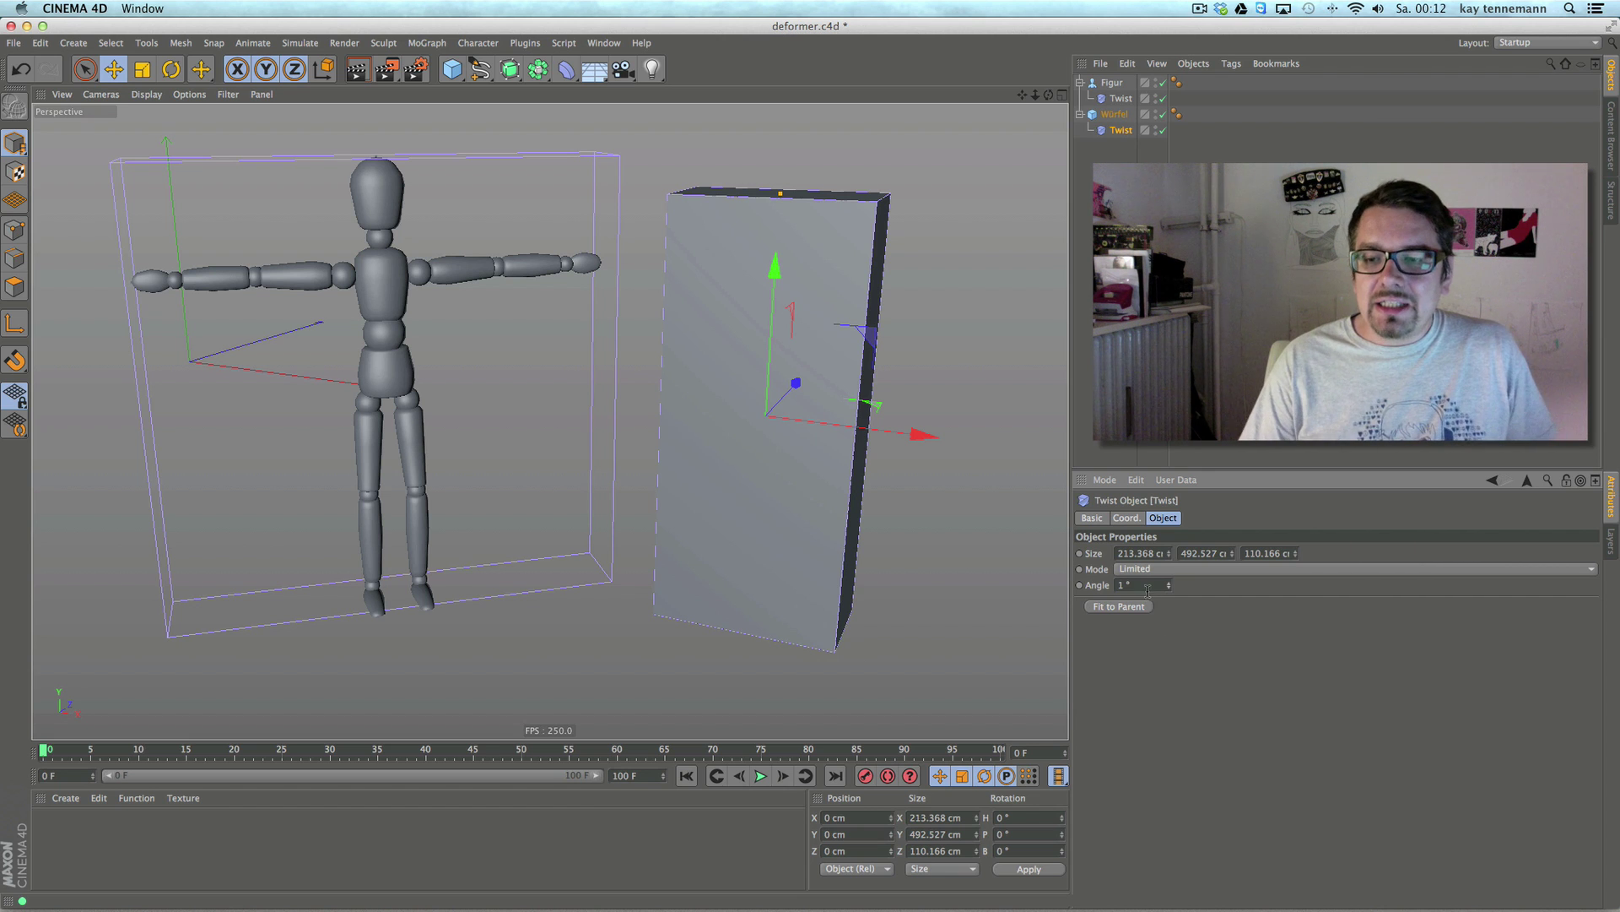
pyautogui.moveTo(1169, 585)
pyautogui.mouseDown()
pyautogui.moveTo(1150, 475)
pyautogui.moveTo(1166, 646)
pyautogui.moveTo(1159, 532)
pyautogui.moveTo(1170, 623)
pyautogui.moveTo(1176, 595)
pyautogui.mouseUp()
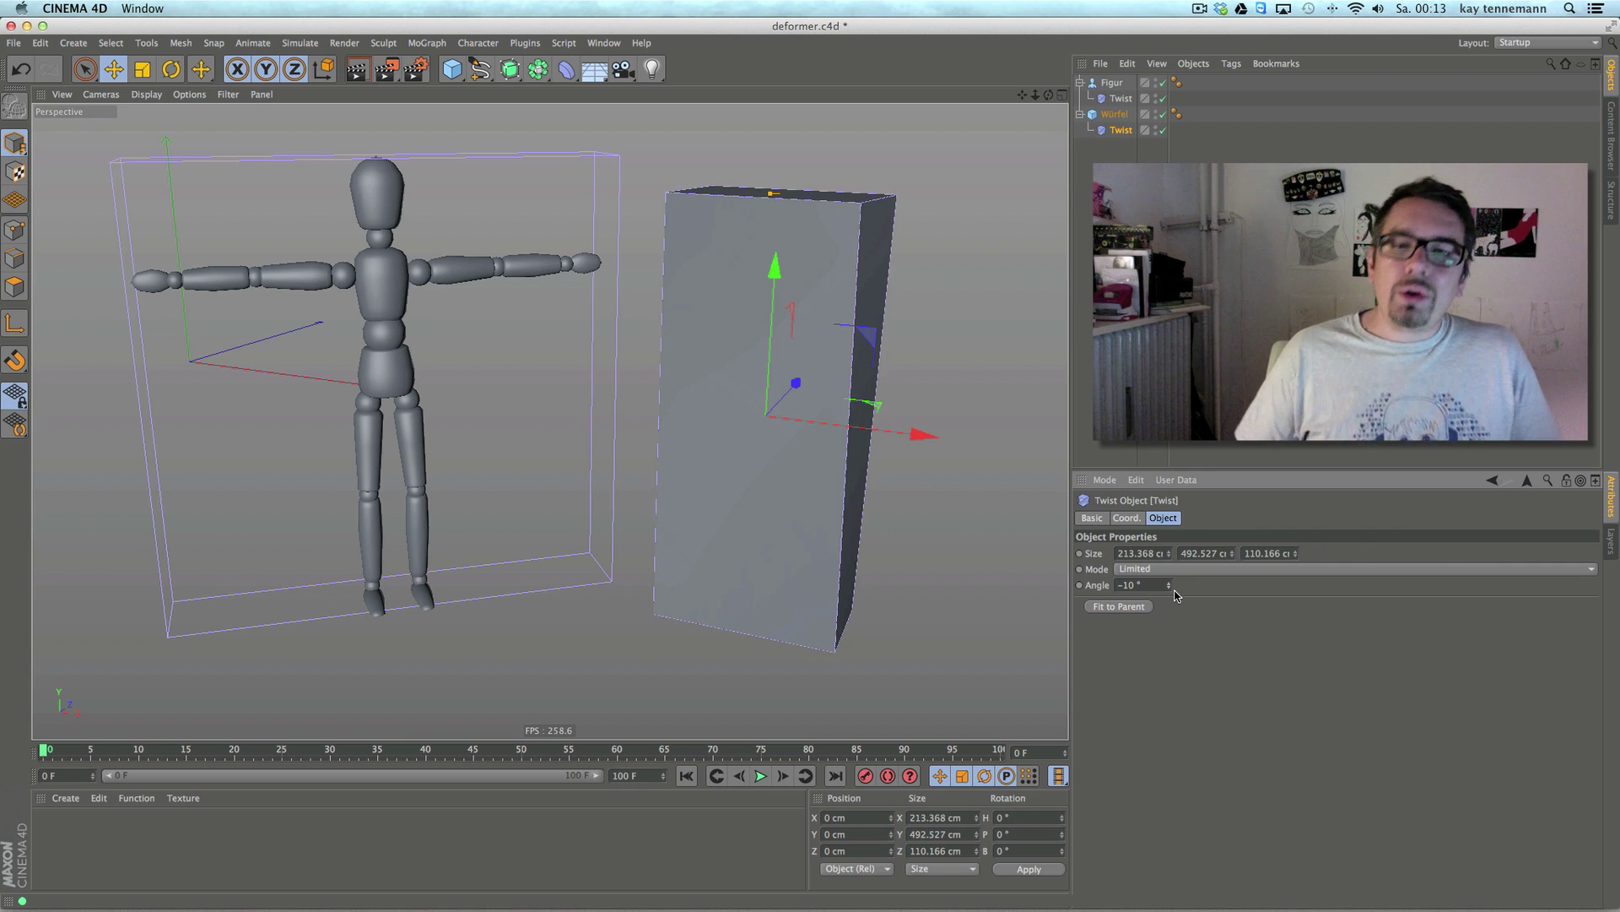